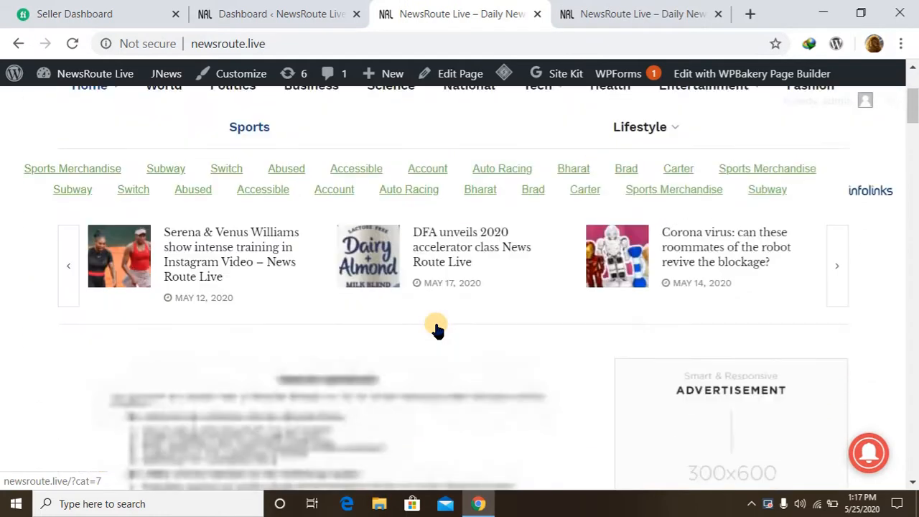
Step: Open the live site's home page for editing in WordPress
scroll(437, 329, "up", 3)
left_click(446, 75)
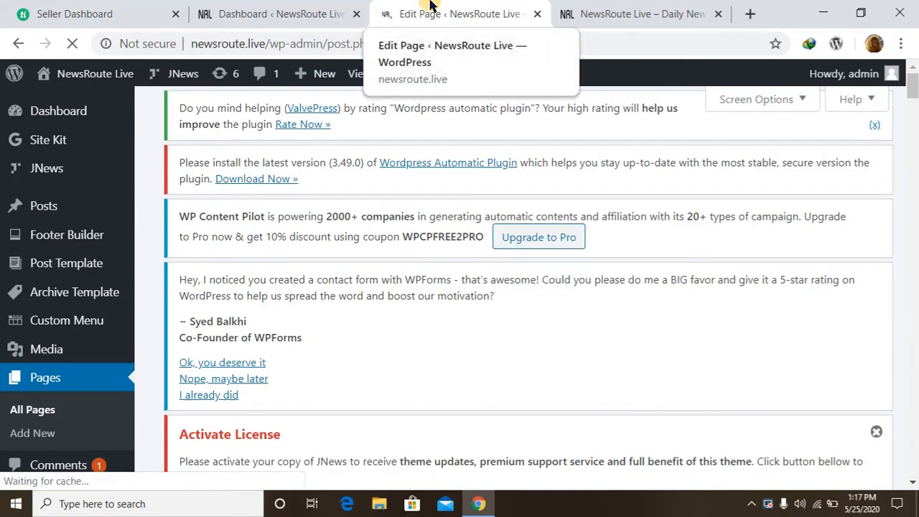
scroll(389, 281, "down", 10)
scroll(393, 284, "up", 2)
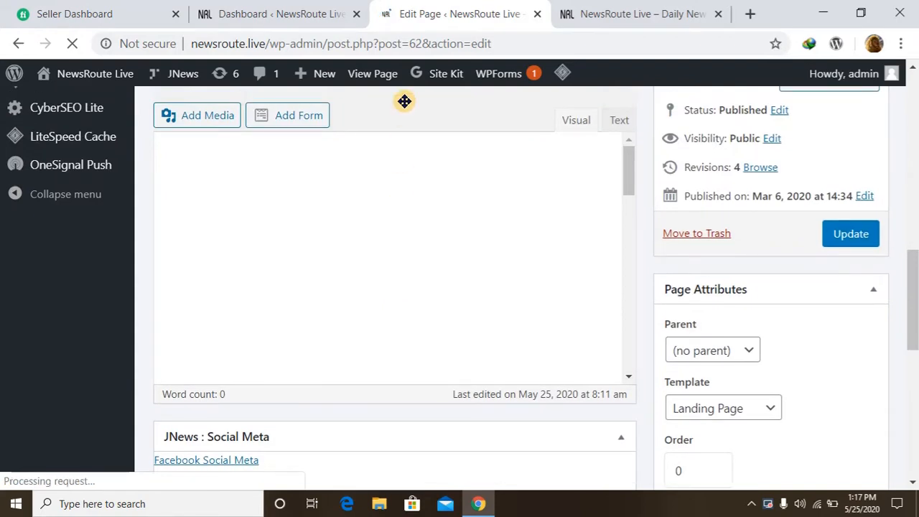
scroll(404, 104, "up", 10)
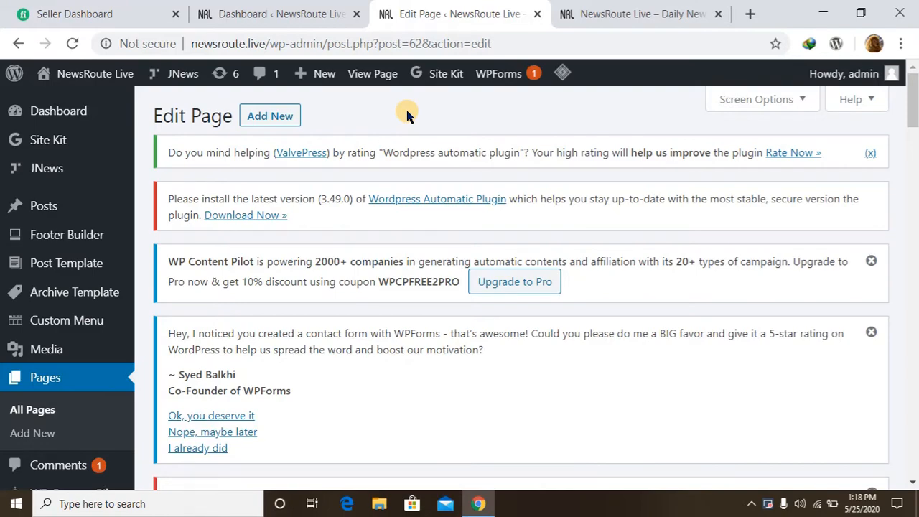
Step: Examine the Home 1 page's shortcode content, social meta fields and page loop settings
scroll(406, 111, "down", 10)
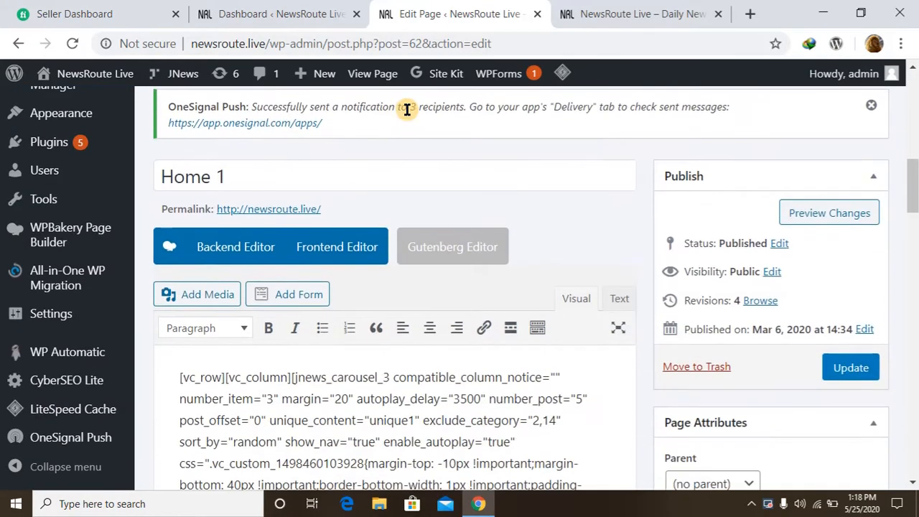
scroll(406, 110, "down", 2)
scroll(373, 363, "down", 15)
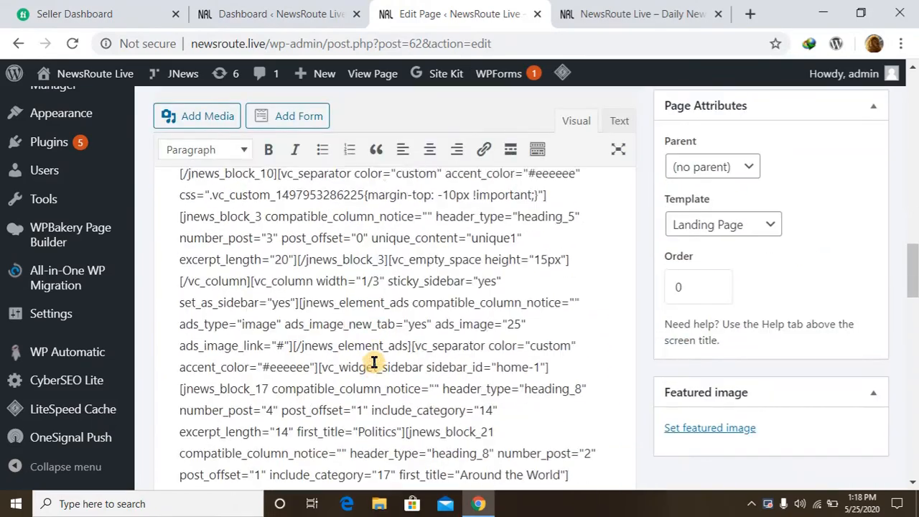
scroll(374, 362, "down", 6)
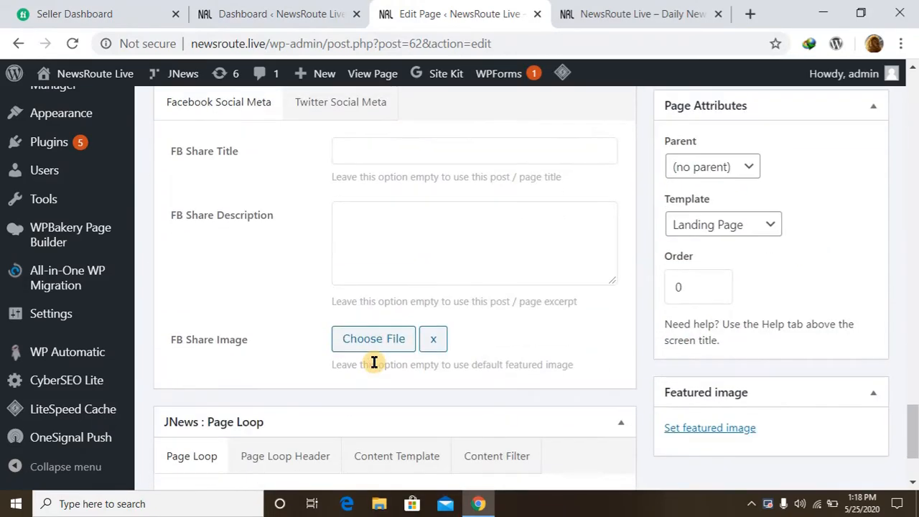
scroll(374, 362, "up", 7)
scroll(373, 362, "down", 5)
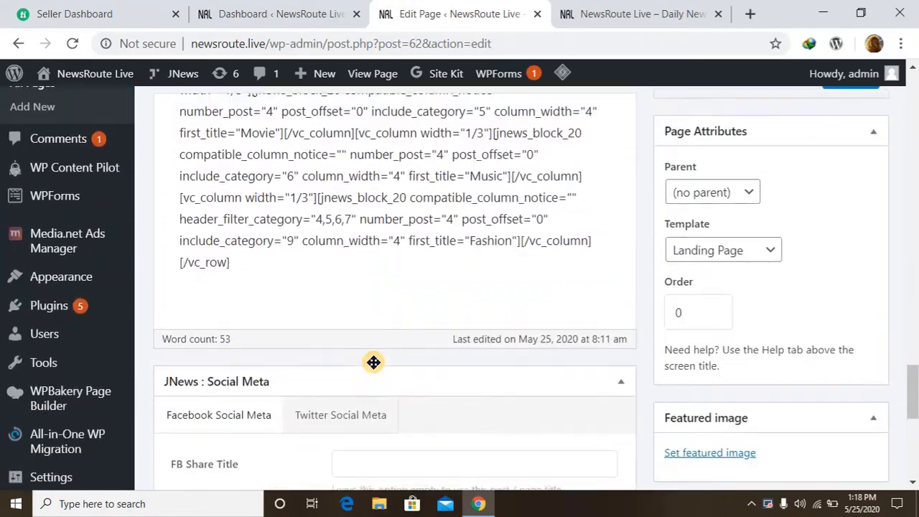
scroll(374, 362, "up", 2)
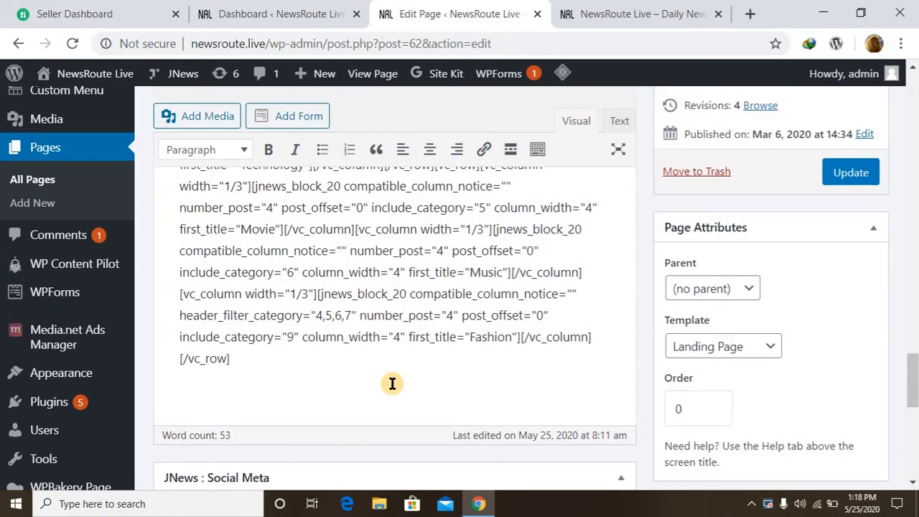
scroll(392, 383, "up", 15)
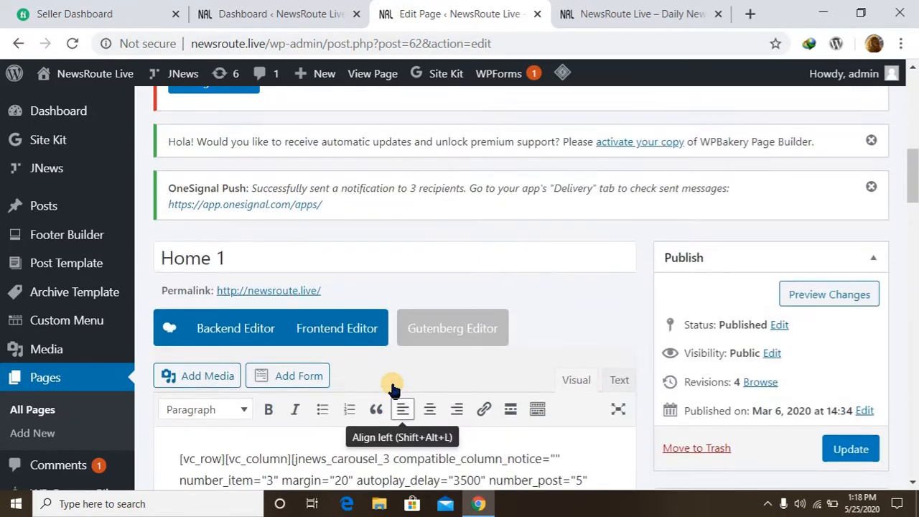
Step: Open Home 1 in the frontend editor and bring up the settings of the 300x600 sidebar ads block
left_click(327, 337)
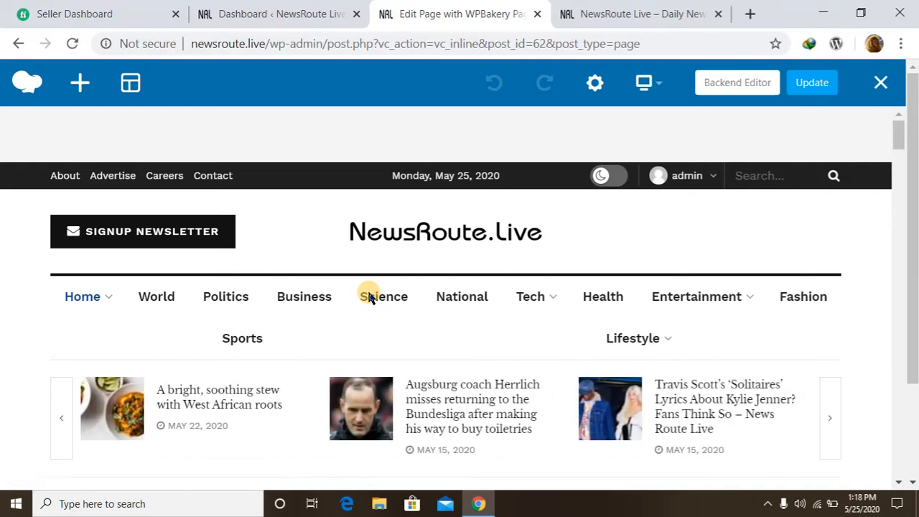
scroll(12, 384, "down", 5)
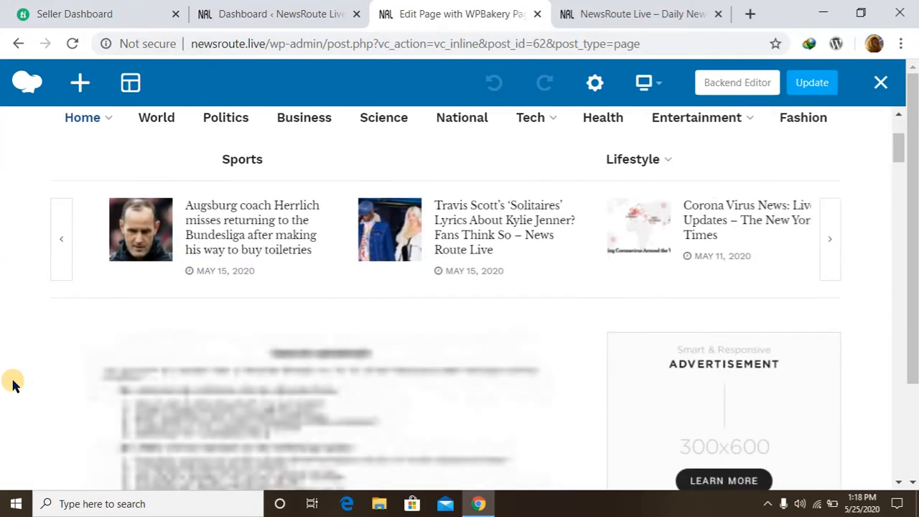
mouse_move(672, 366)
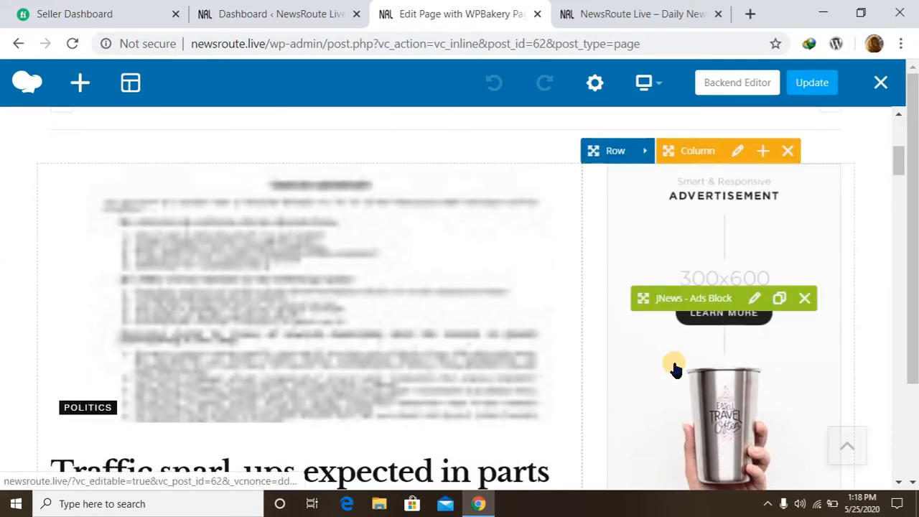
left_click(756, 303)
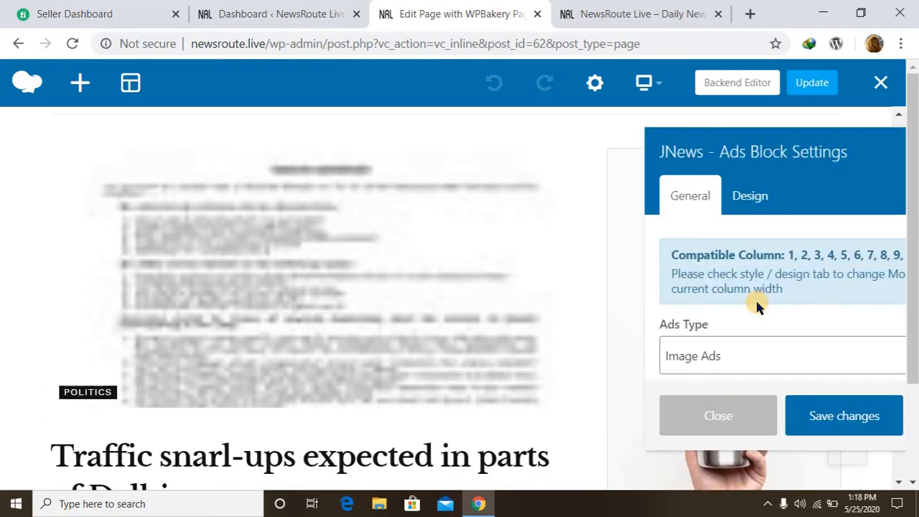
Step: Change the ads block's ad type to Google Ads
scroll(756, 309, "down", 3)
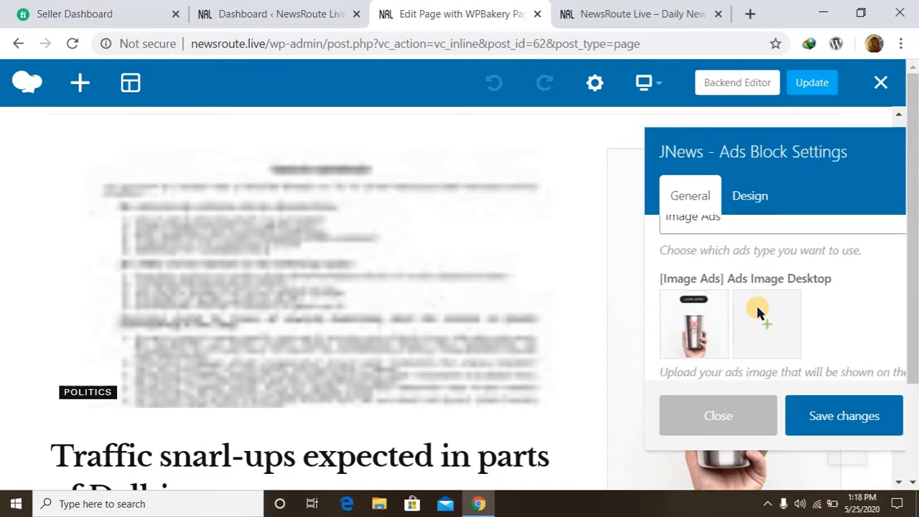
scroll(759, 313, "up", 2)
left_click(732, 302)
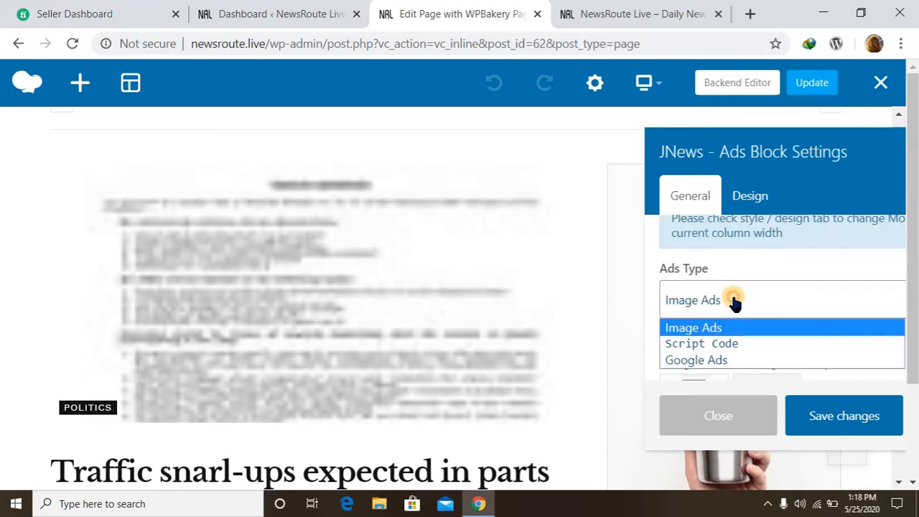
left_click(728, 362)
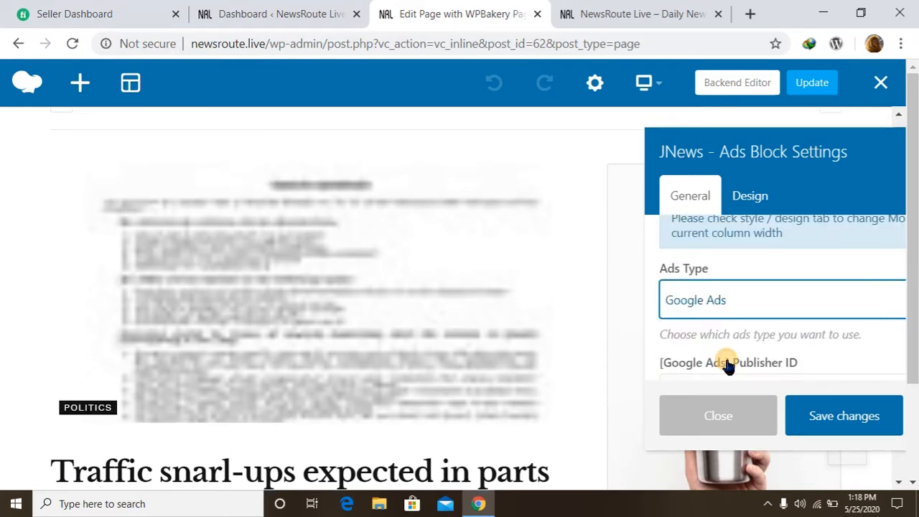
Step: Paste the Google Ads publisher ID into both the Publisher ID and Ads Slot ID fields of the ads block
scroll(746, 326, "down", 1)
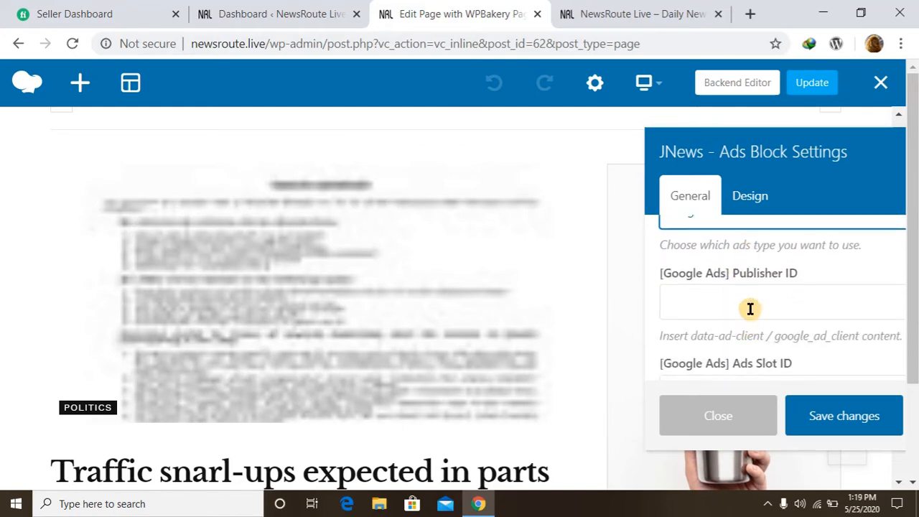
left_click(750, 308)
key("ctrl+v")
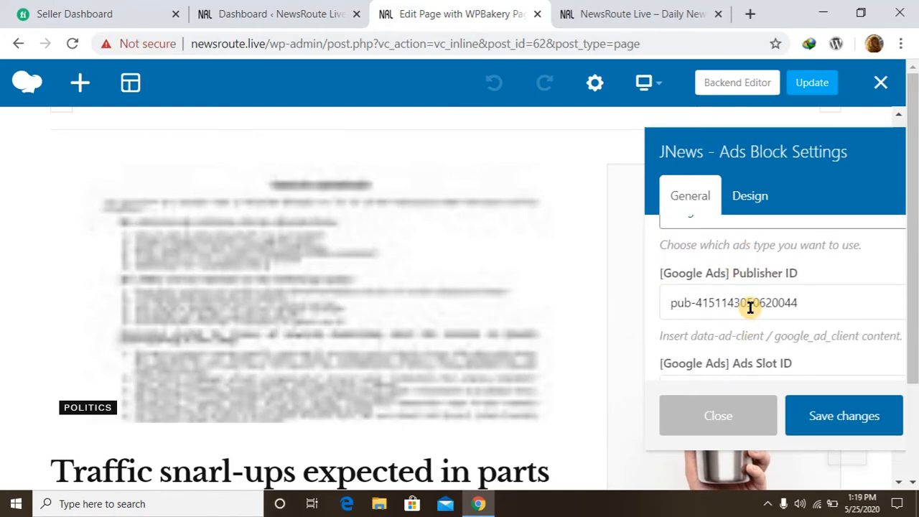
scroll(750, 308, "down", 1)
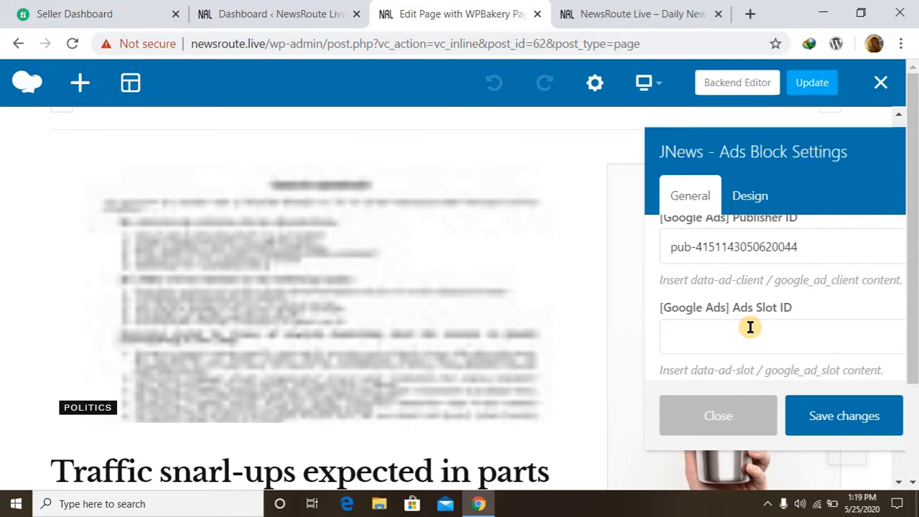
left_click(750, 327)
key("ctrl+v")
Step: Save the ads block's changes, close its settings and update the page
scroll(750, 350, "down", 2)
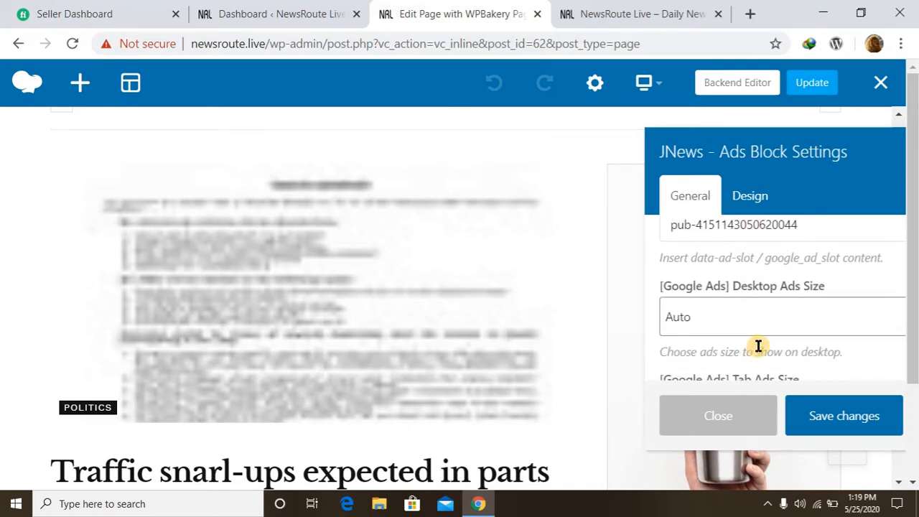
scroll(757, 345, "down", 2)
scroll(757, 345, "down", 2)
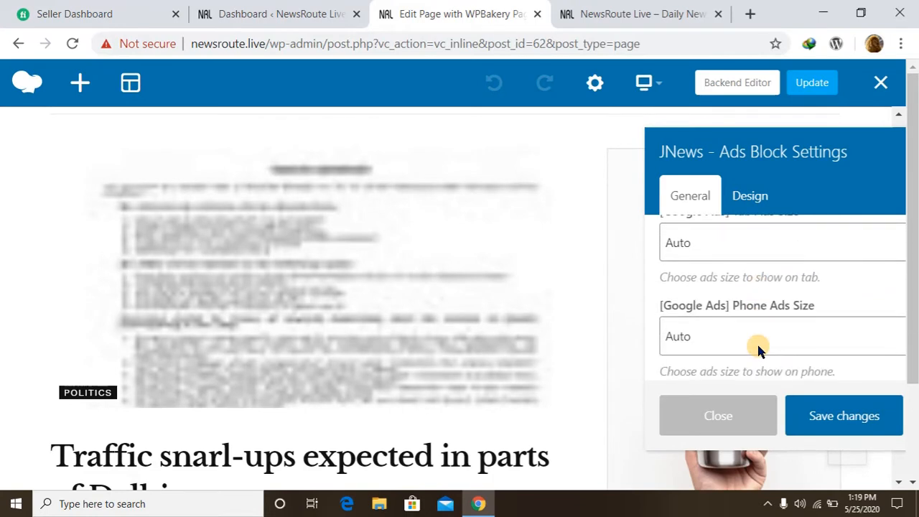
scroll(716, 375, "down", 1)
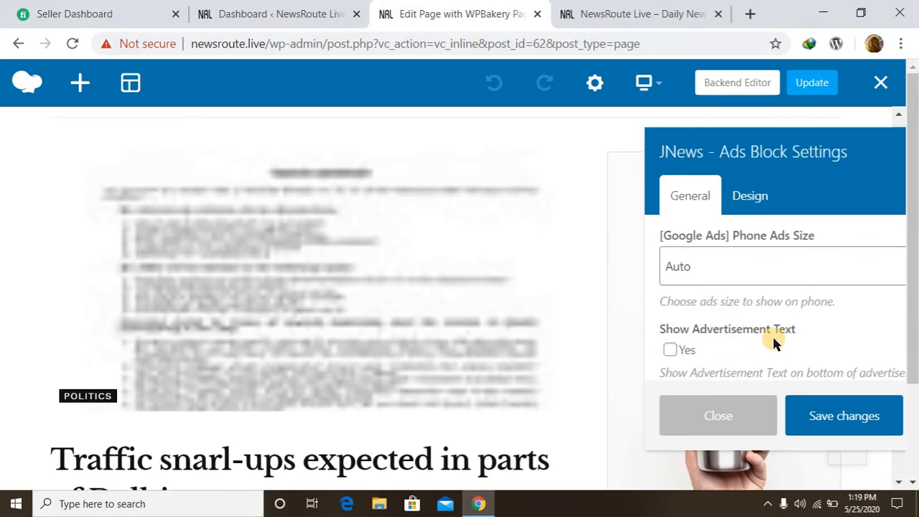
scroll(772, 337, "down", 2)
left_click(810, 412)
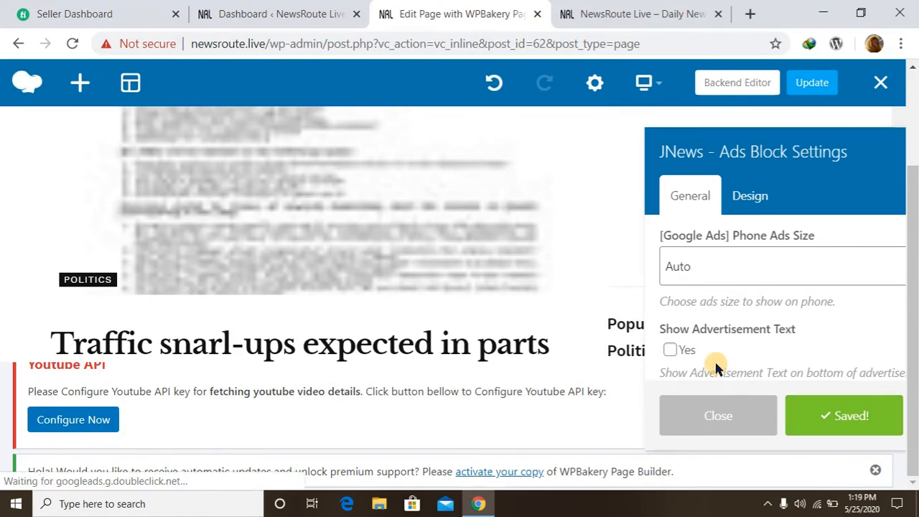
left_click(709, 422)
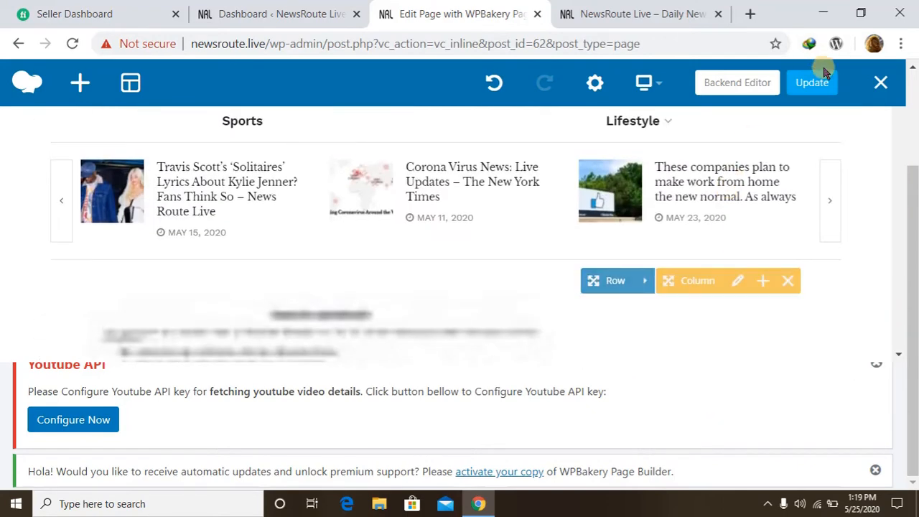
Step: Reload the live home page in its own browser tab to load the updated version
left_click(617, 9)
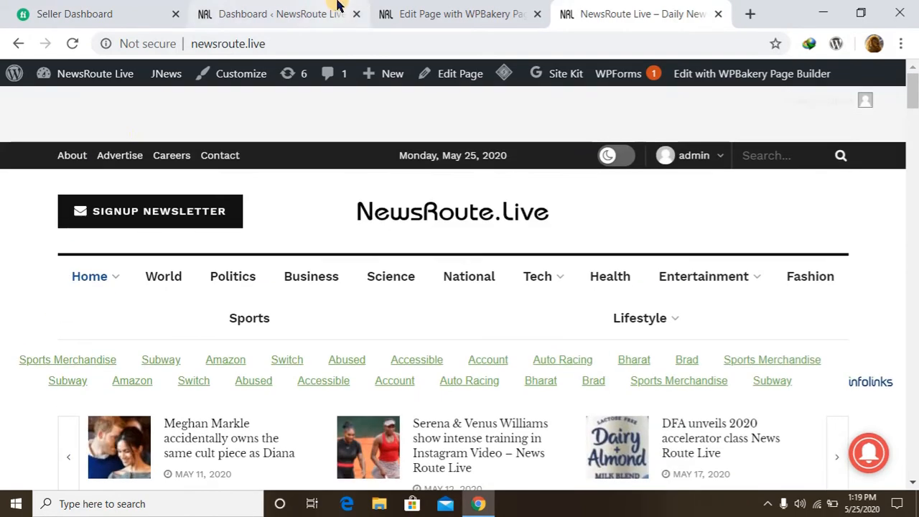
left_click(380, 10)
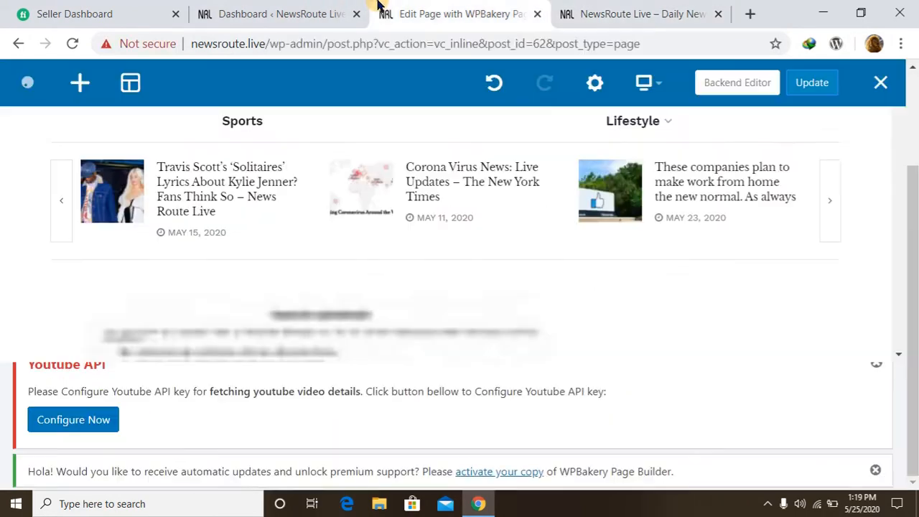
left_click(622, 7)
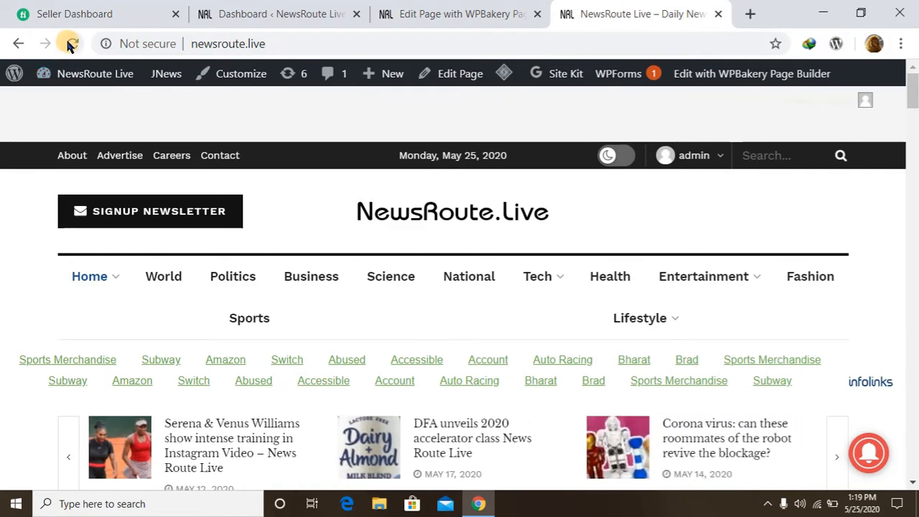
scroll(1, 420, "down", 10)
scroll(1, 420, "up", 10)
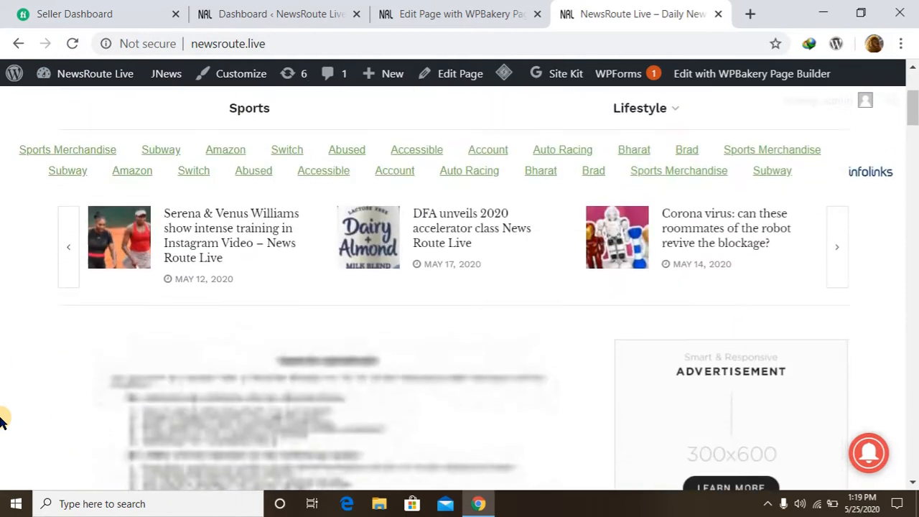
left_click(72, 45)
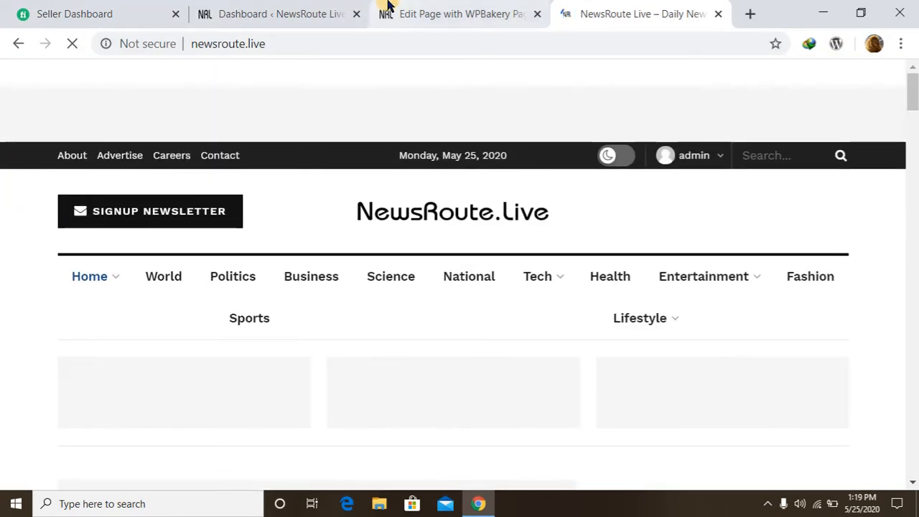
left_click(428, 6)
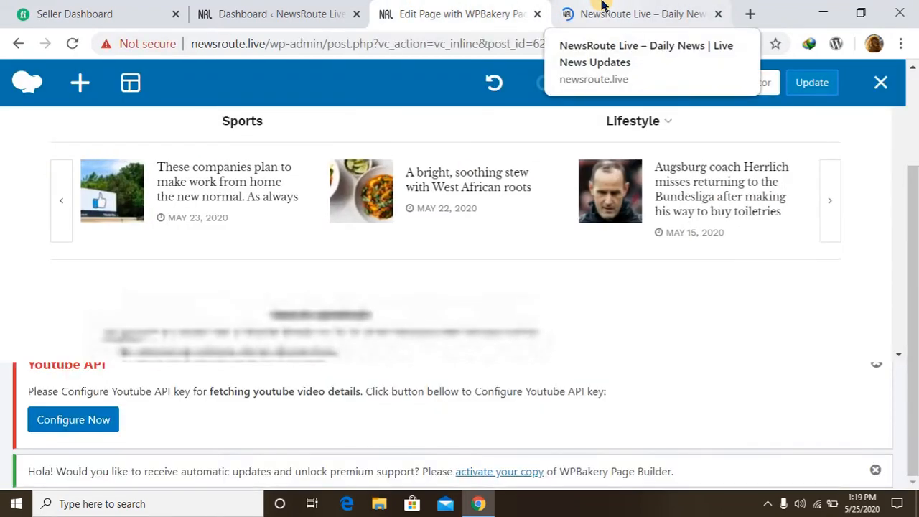
left_click(602, 7)
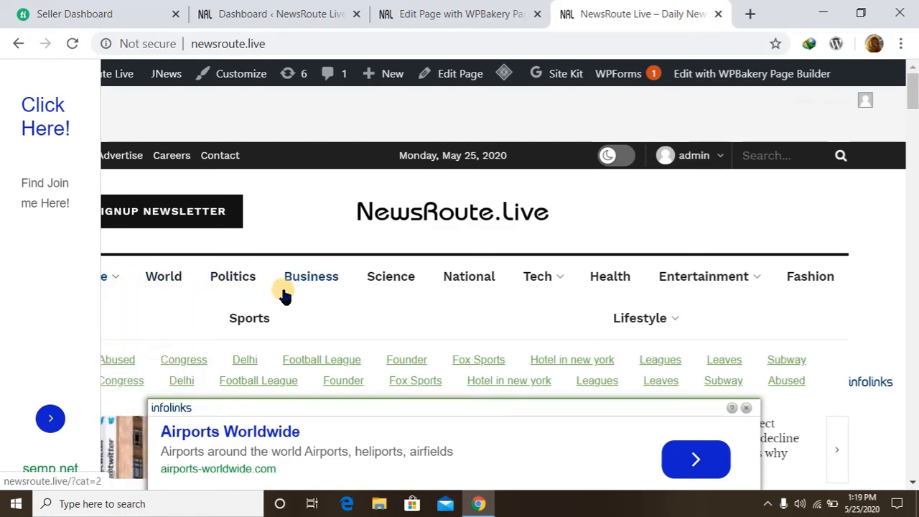
Step: Check the sidebar ad area on the live home page and continue down to the 728x90 banner
scroll(392, 319, "down", 3)
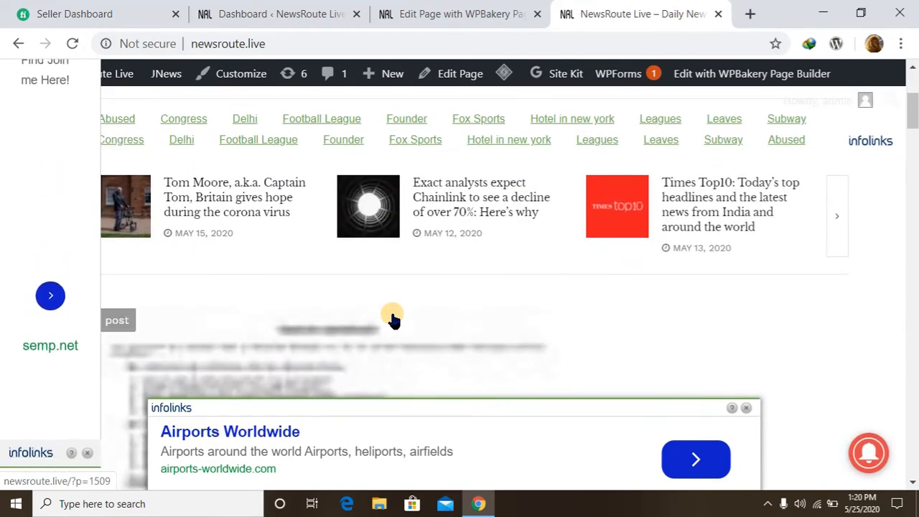
scroll(393, 319, "down", 4)
scroll(393, 319, "up", 2)
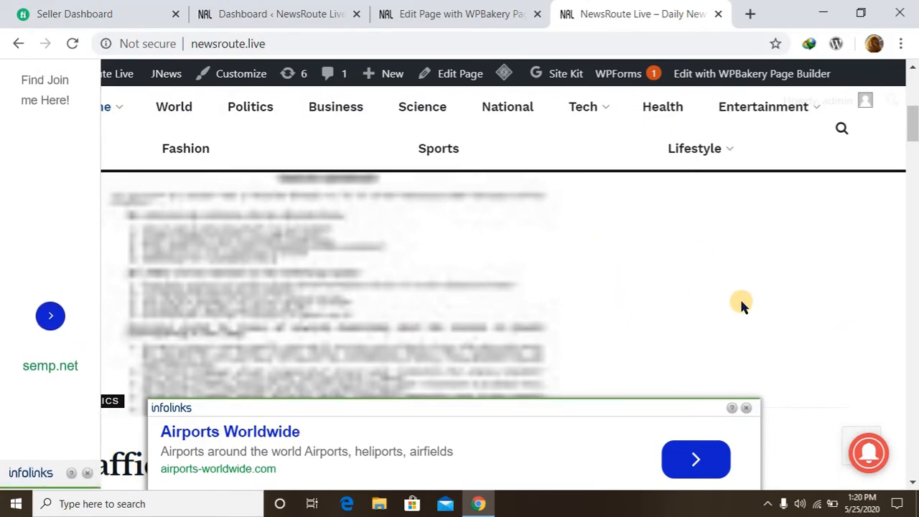
scroll(741, 303, "down", 8)
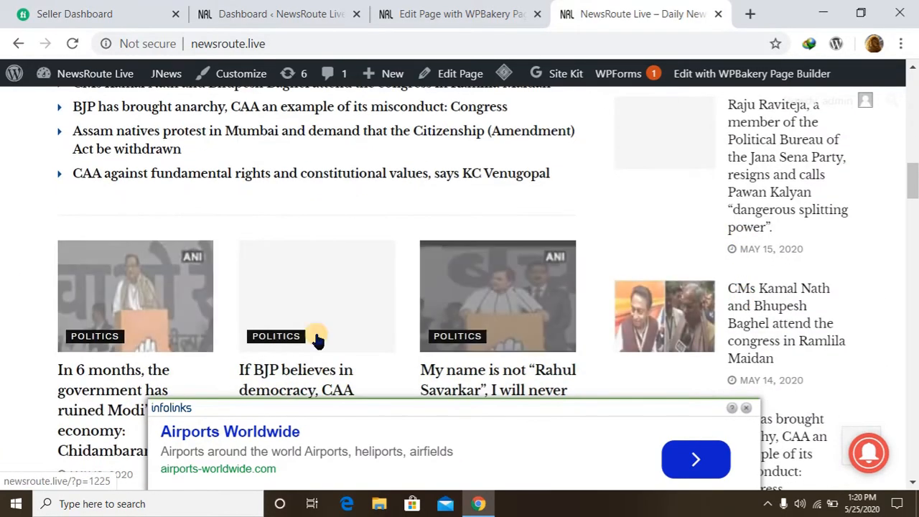
scroll(287, 341, "down", 3)
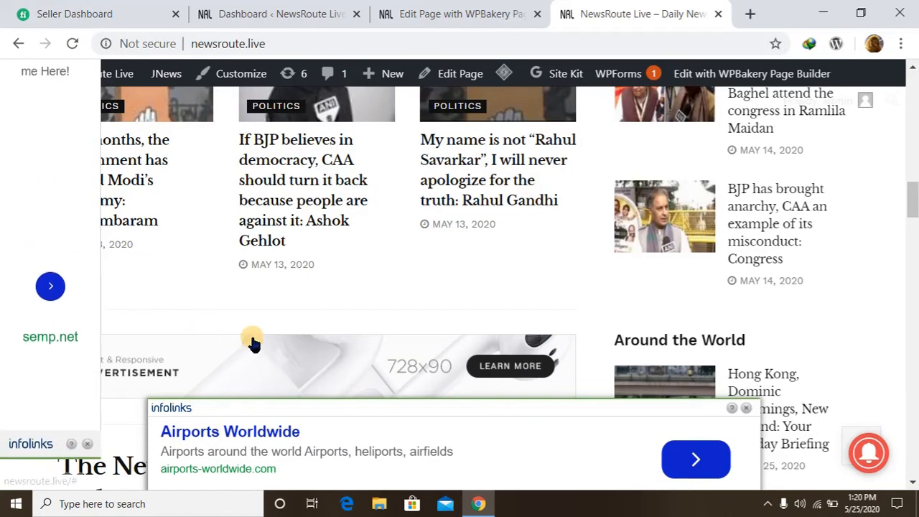
Step: Return to the WPBakery editor, undo the last change to the ads block and update the page
scroll(254, 345, "down", 2)
left_click(413, 7)
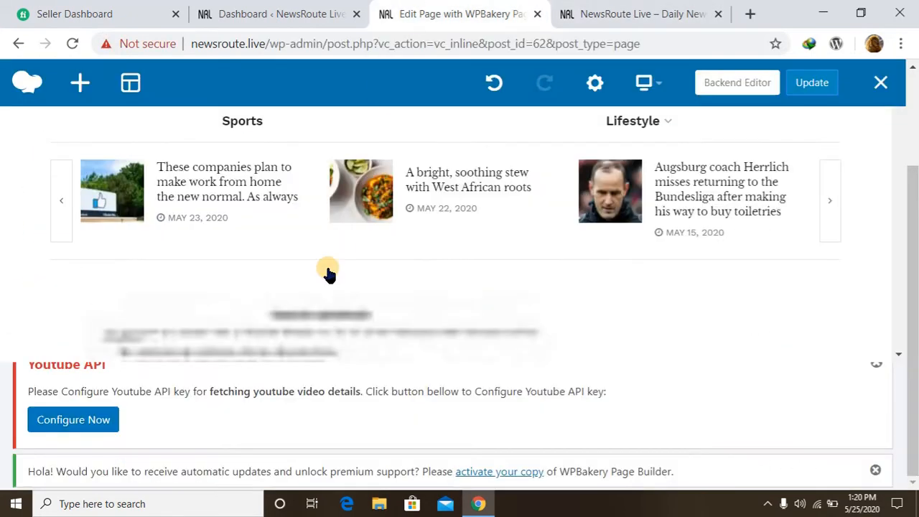
scroll(492, 402, "up", 2)
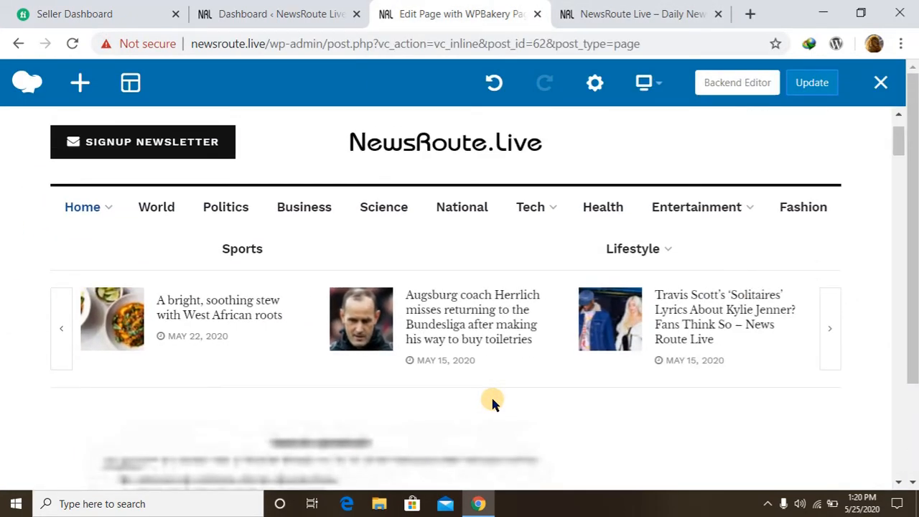
scroll(492, 404, "down", 2)
scroll(492, 402, "up", 2)
scroll(496, 394, "up", 2)
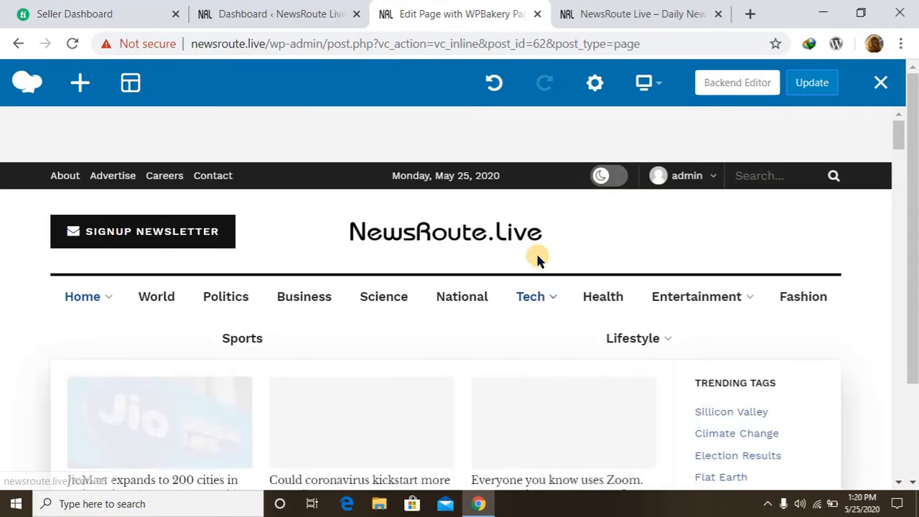
scroll(538, 260, "down", 2)
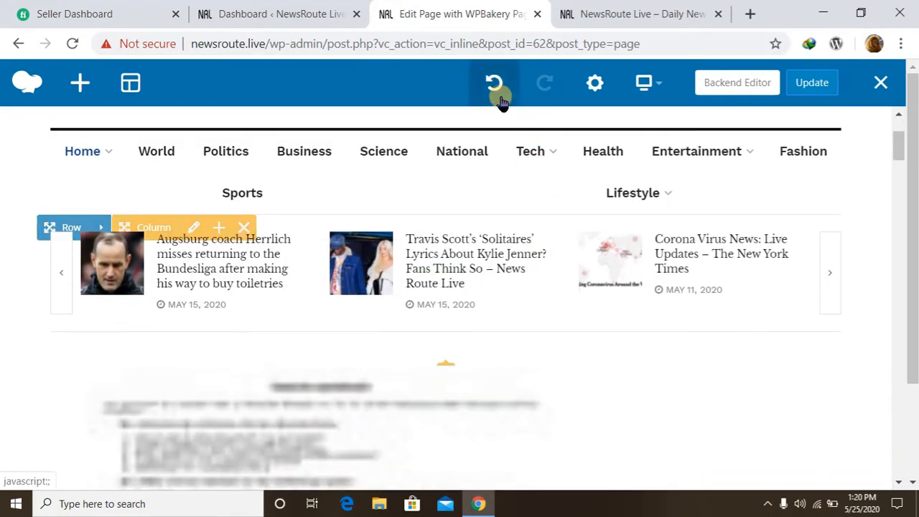
left_click(494, 88)
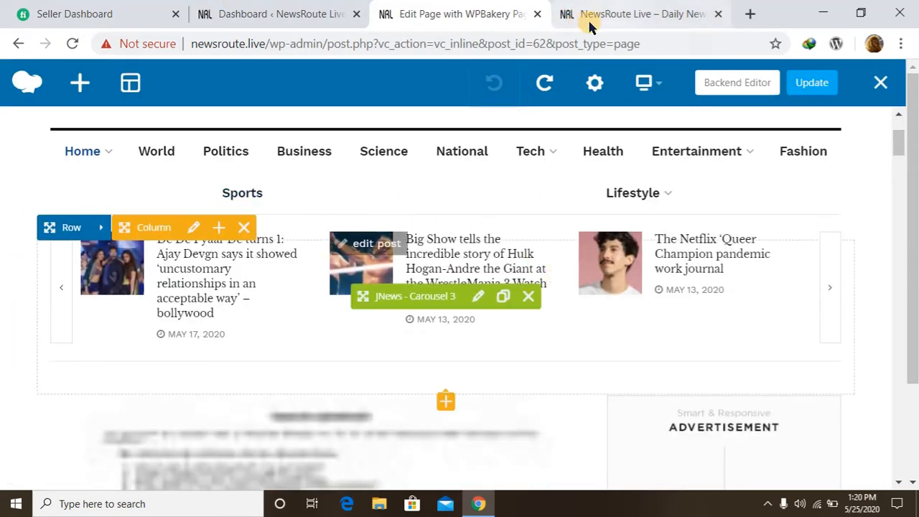
left_click(811, 84)
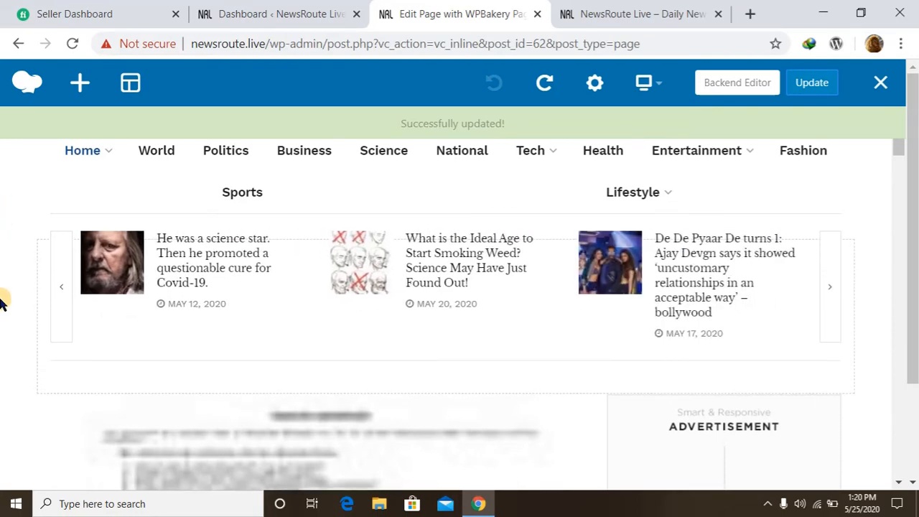
scroll(2, 302, "down", 2)
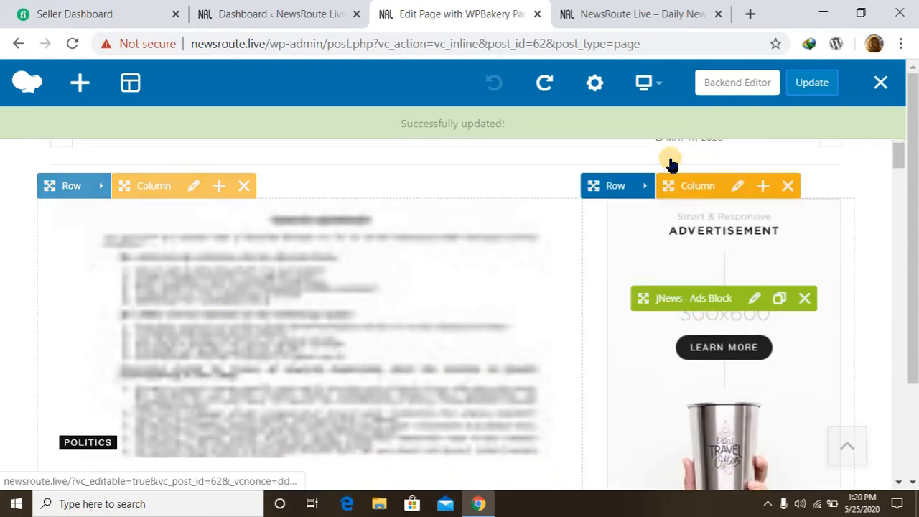
Step: Switch to the live home page and reload it to load the updated version
left_click(629, 7)
scroll(561, 201, "up", 10)
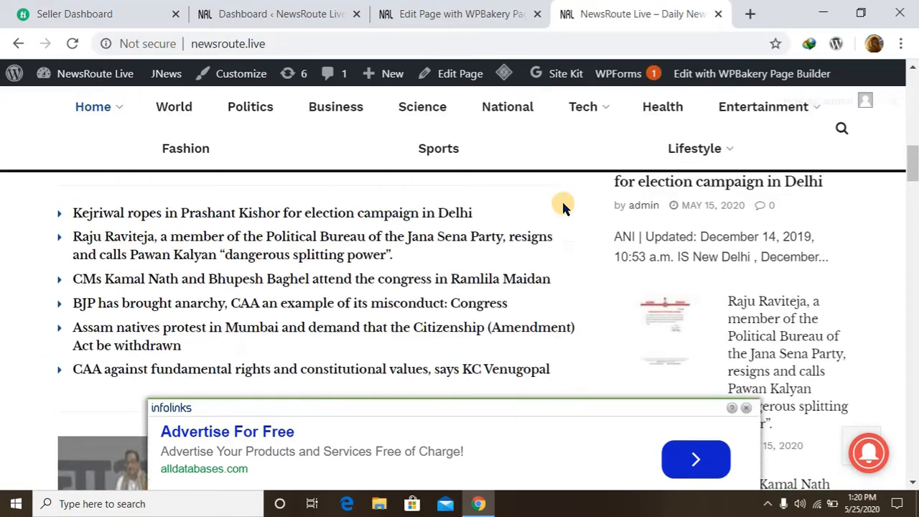
scroll(561, 201, "down", 5)
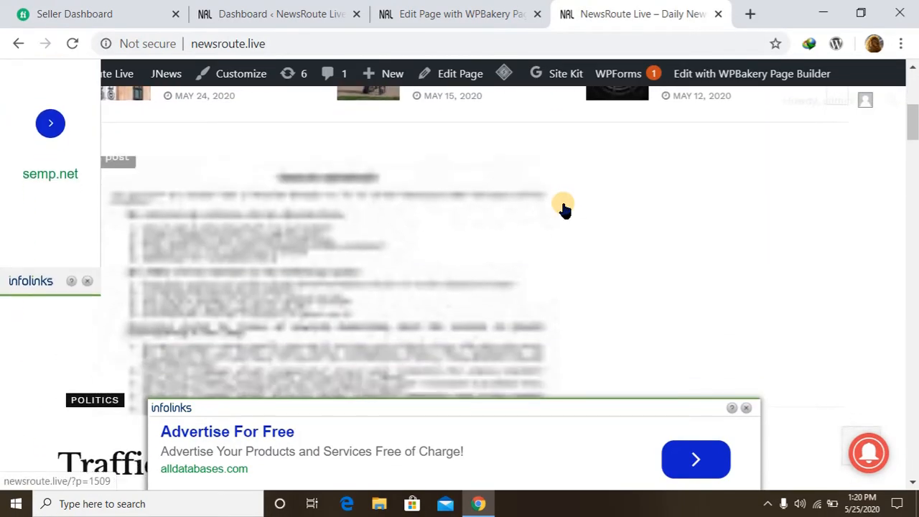
left_click(72, 44)
left_click(72, 44)
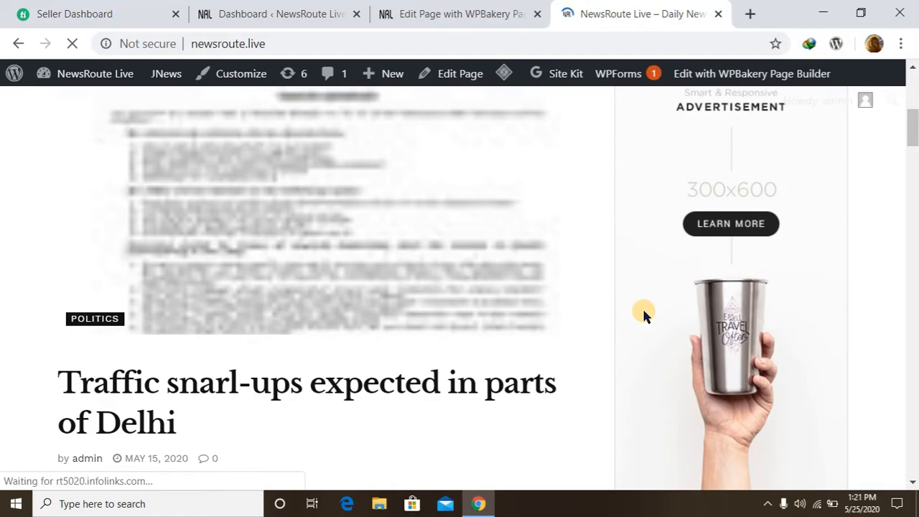
Step: Look over the live home page's ad areas and close its browser tab to return to the page editor
scroll(432, 285, "up", 4)
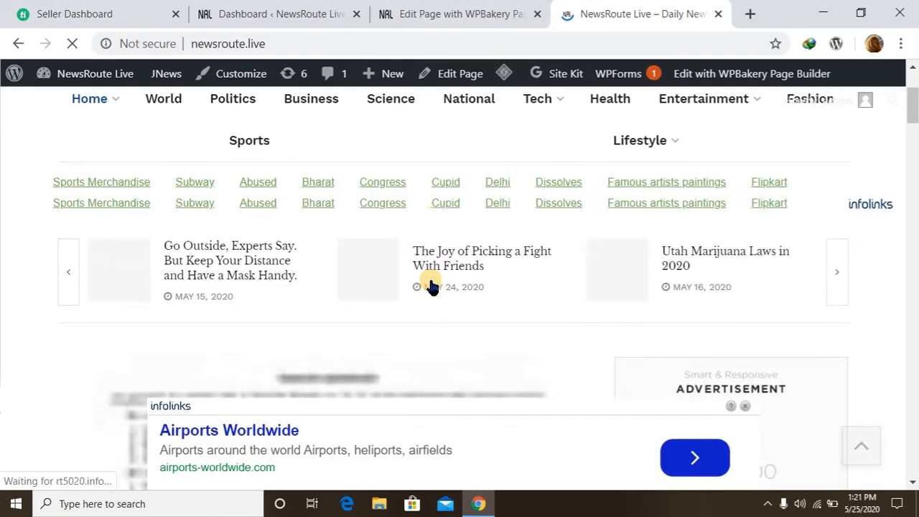
scroll(431, 285, "up", 3)
scroll(430, 285, "down", 10)
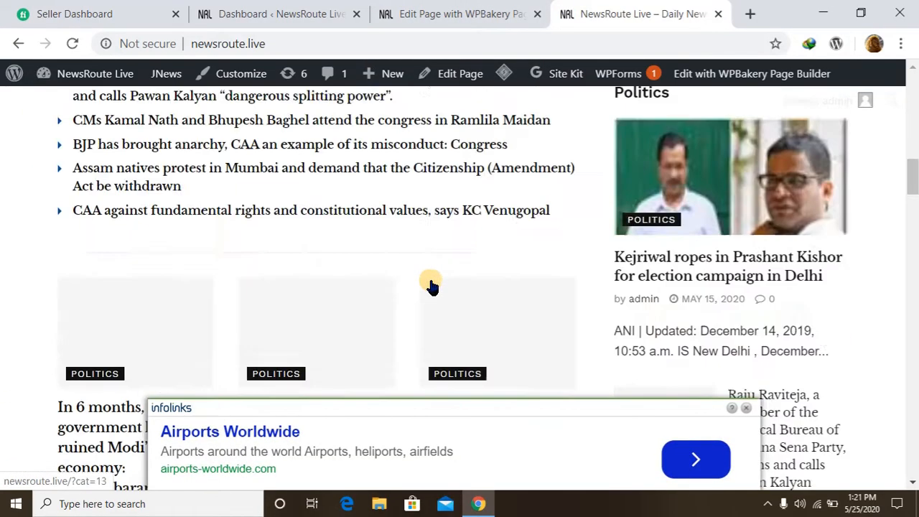
scroll(430, 285, "down", 15)
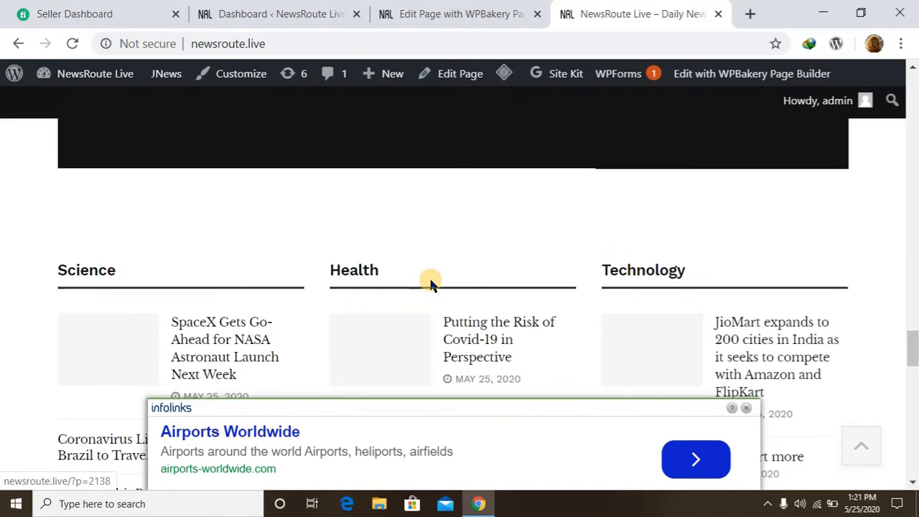
scroll(431, 285, "up", 12)
scroll(431, 282, "up", 3)
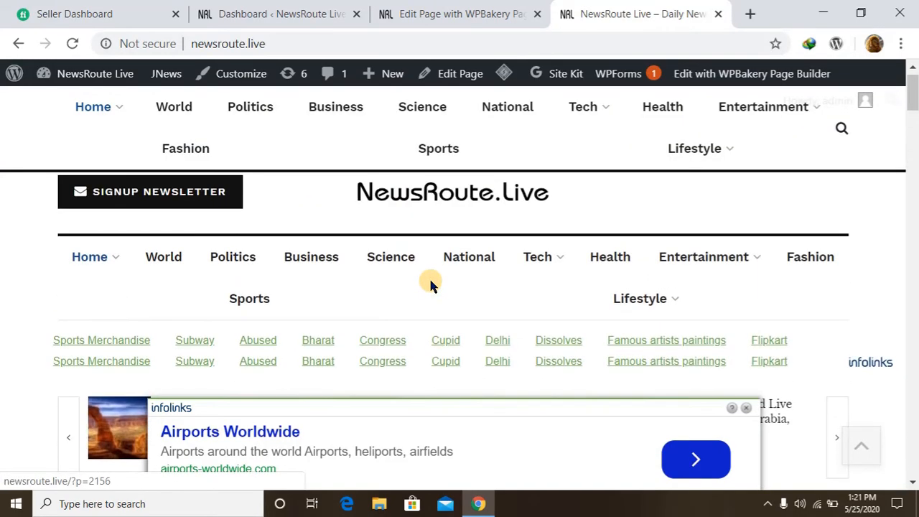
left_click(437, 290)
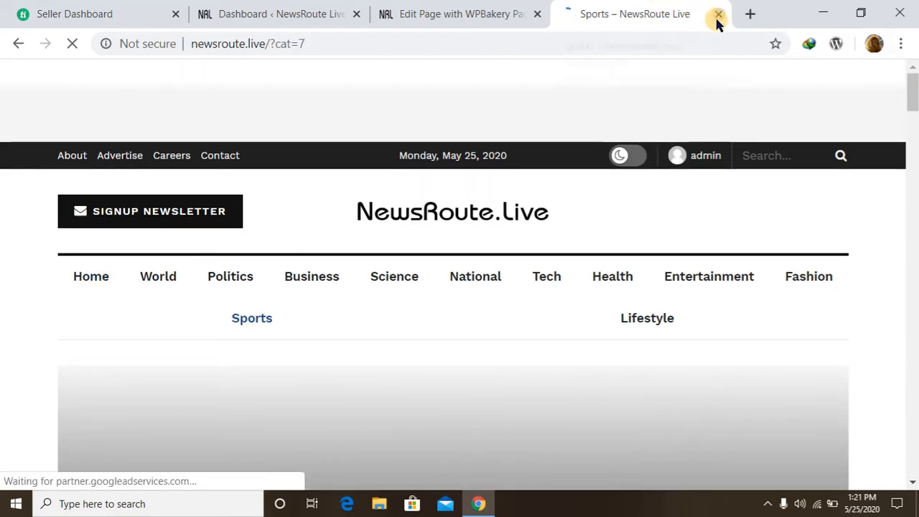
left_click(718, 14)
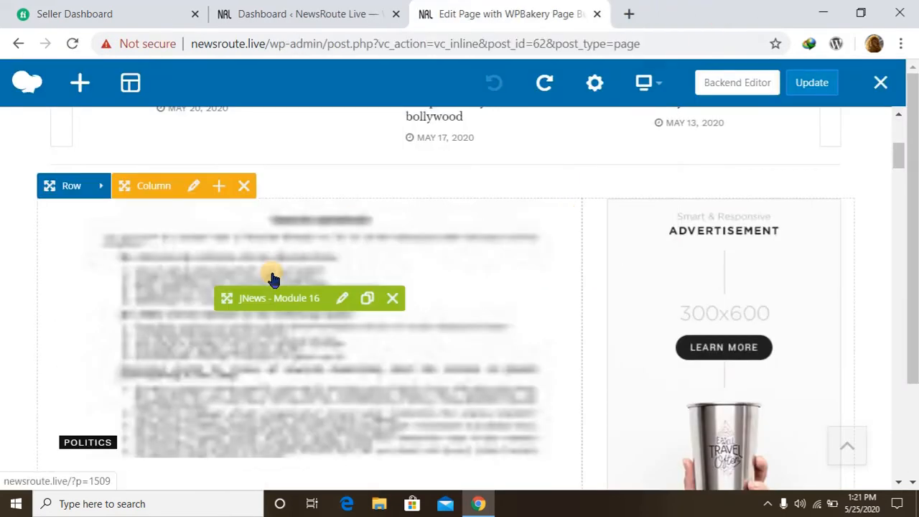
Step: Delete the 728x90 ads block above the media star article and undo the deletion
scroll(5, 349, "down", 5)
scroll(0, 359, "down", 3)
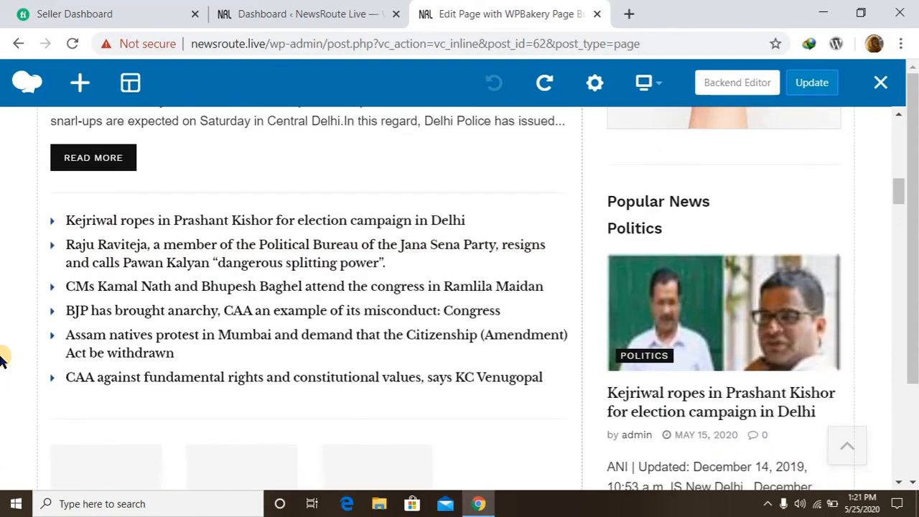
scroll(0, 359, "down", 6)
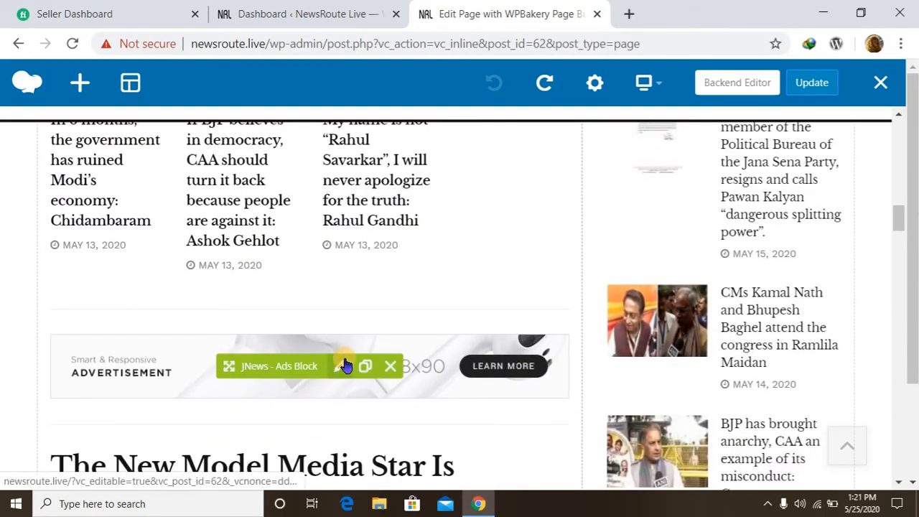
left_click(390, 368)
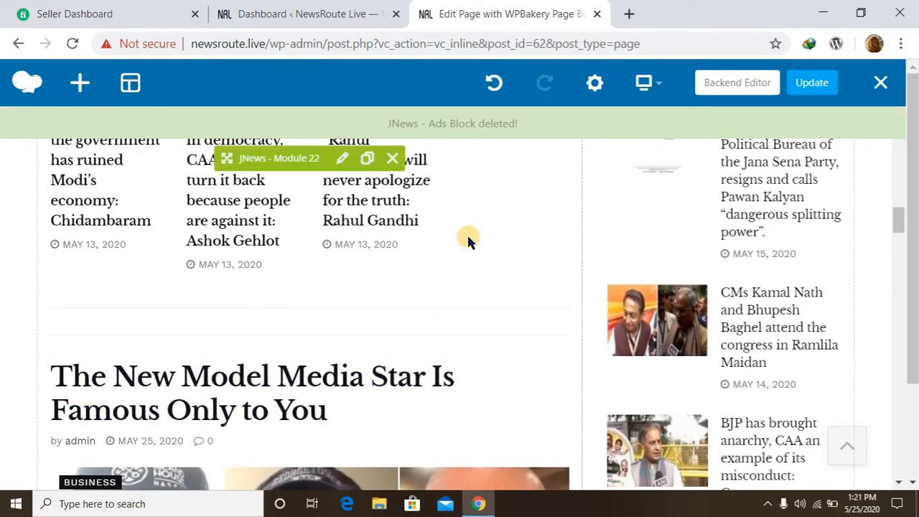
left_click(494, 84)
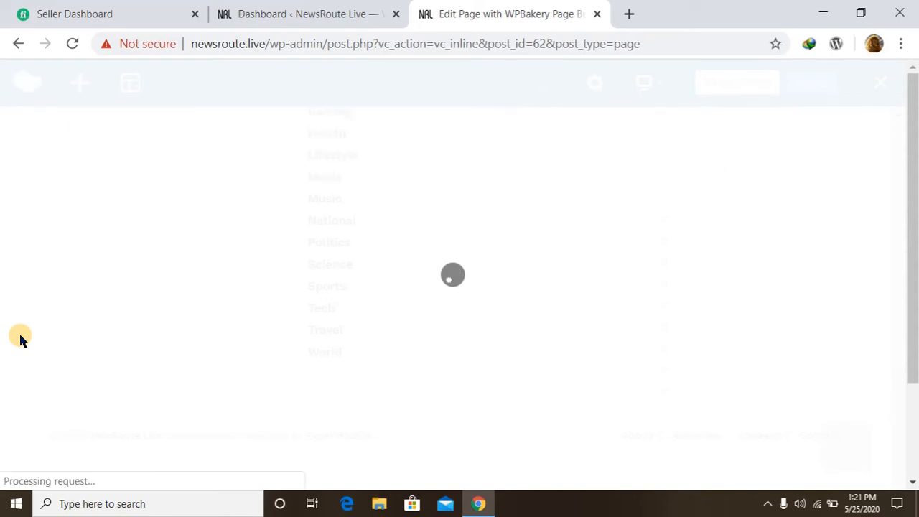
Step: Check the page in the editor from the footer up to the 728x90 banner and the 300x600 sidebar ad
scroll(123, 320, "up", 5)
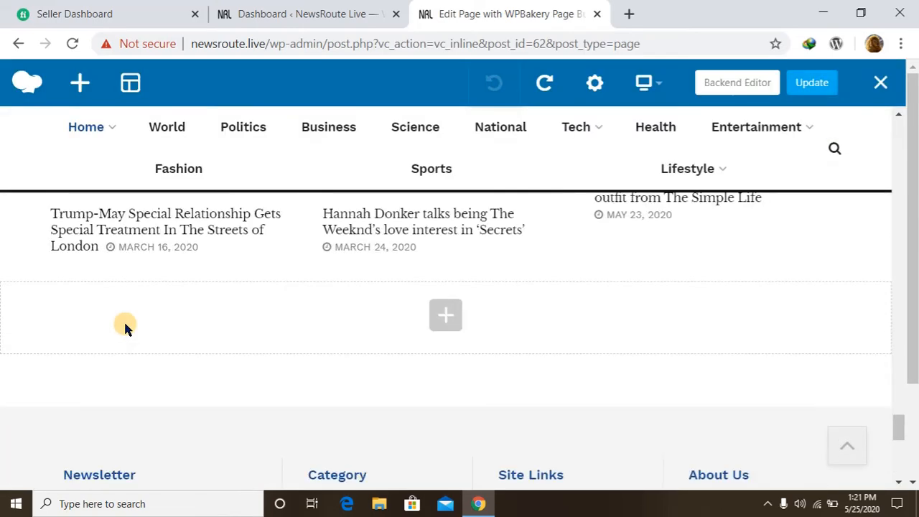
scroll(125, 325, "up", 10)
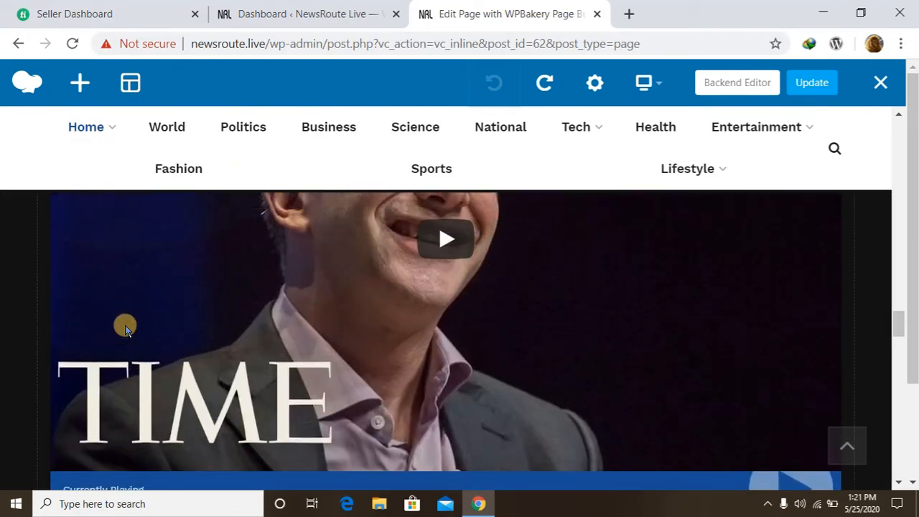
scroll(125, 327, "up", 5)
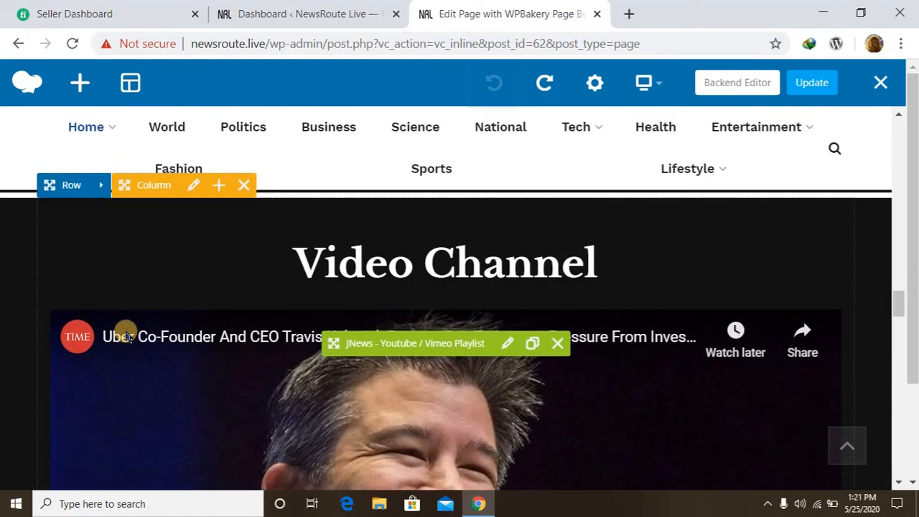
scroll(124, 327, "up", 4)
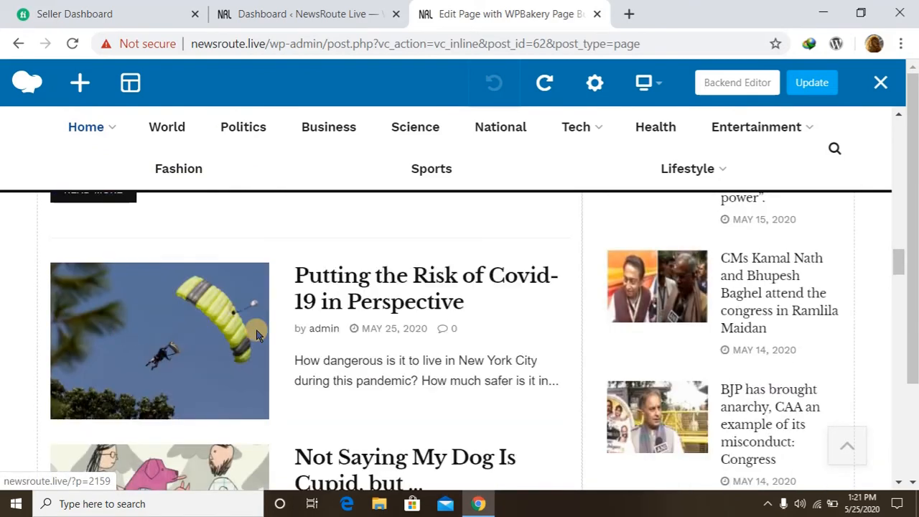
scroll(2, 271, "up", 6)
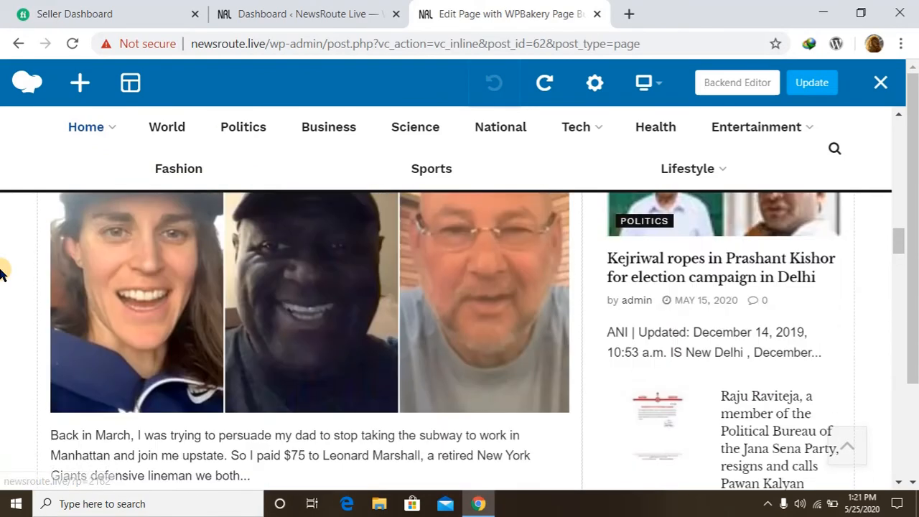
scroll(2, 272, "up", 4)
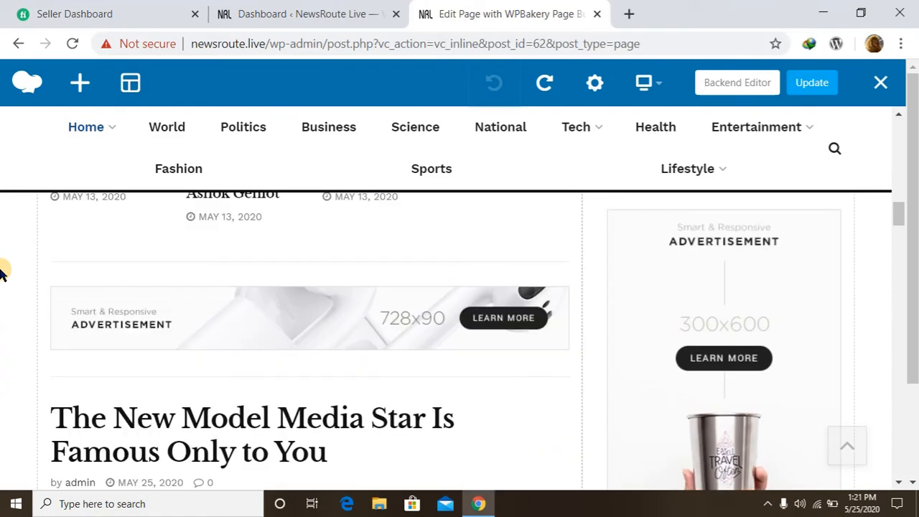
scroll(2, 271, "up", 5)
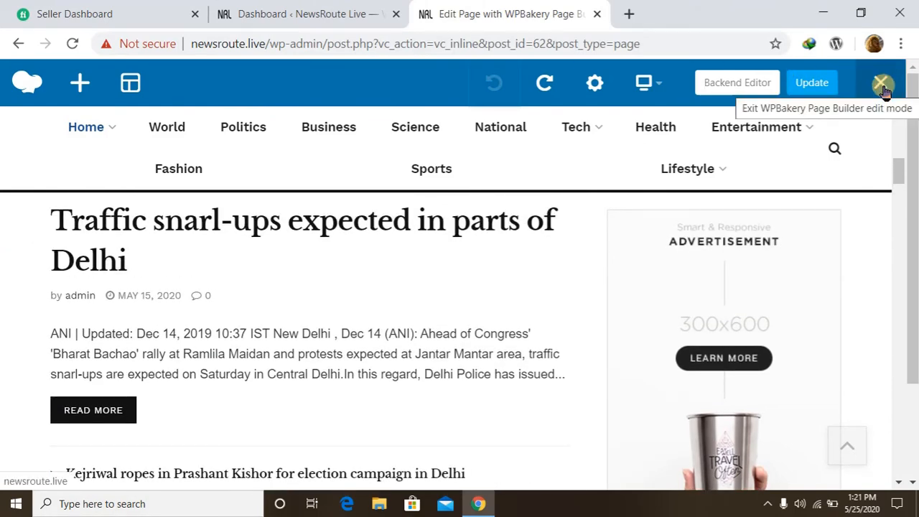
Step: Exit the WPBakery edit mode without saving and bring up the live home page
left_click(881, 85)
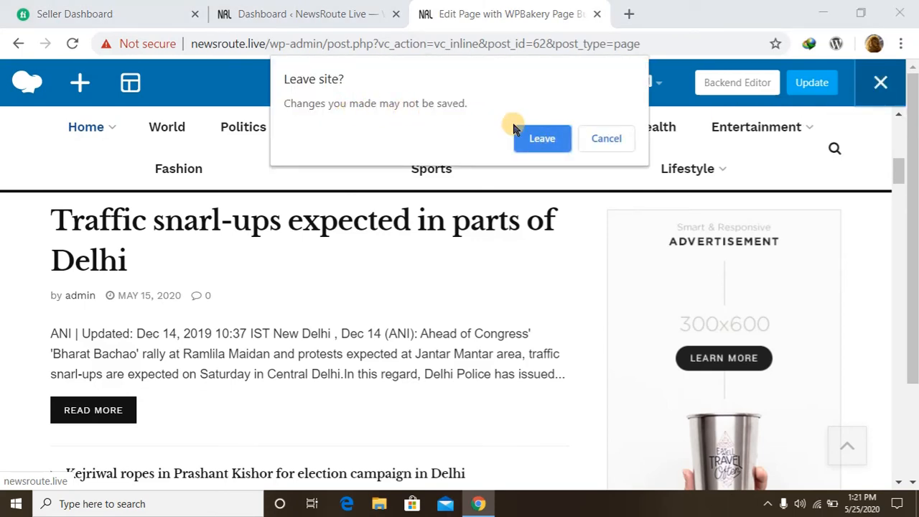
left_click(543, 139)
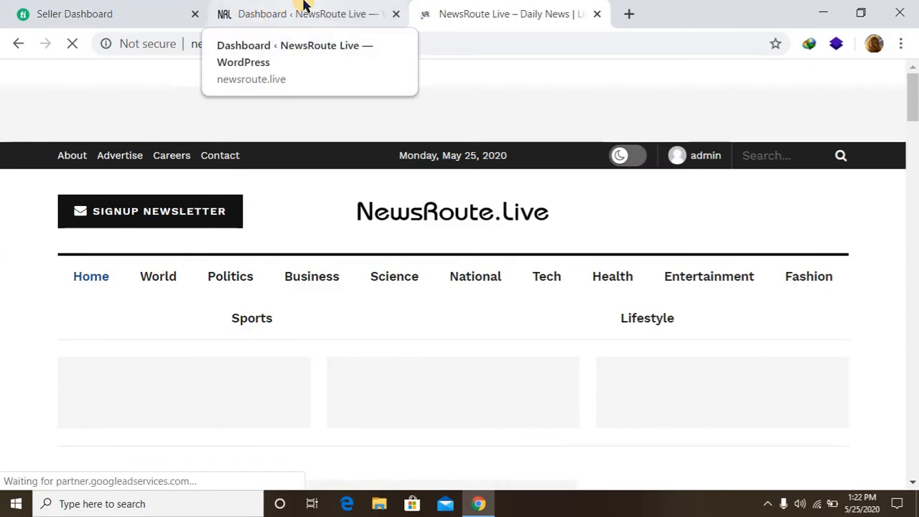
left_click(304, 9)
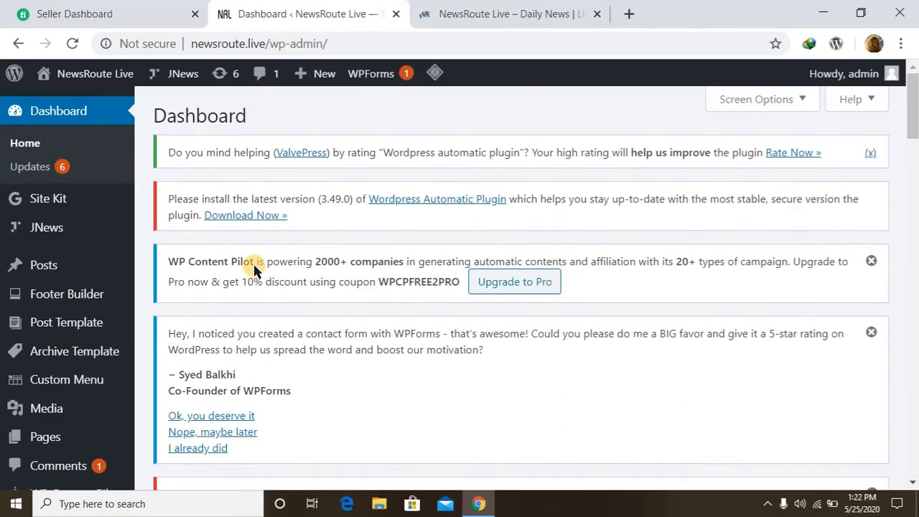
left_click(495, 5)
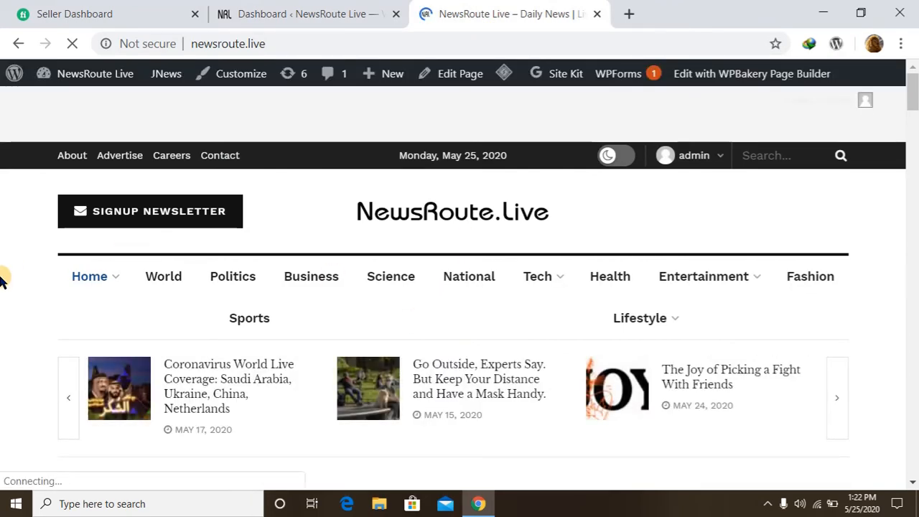
Step: Examine the live home page down to the footer, checking its sidebar, 728x90 and 970x90 ads, and return to the top
scroll(0, 280, "down", 12)
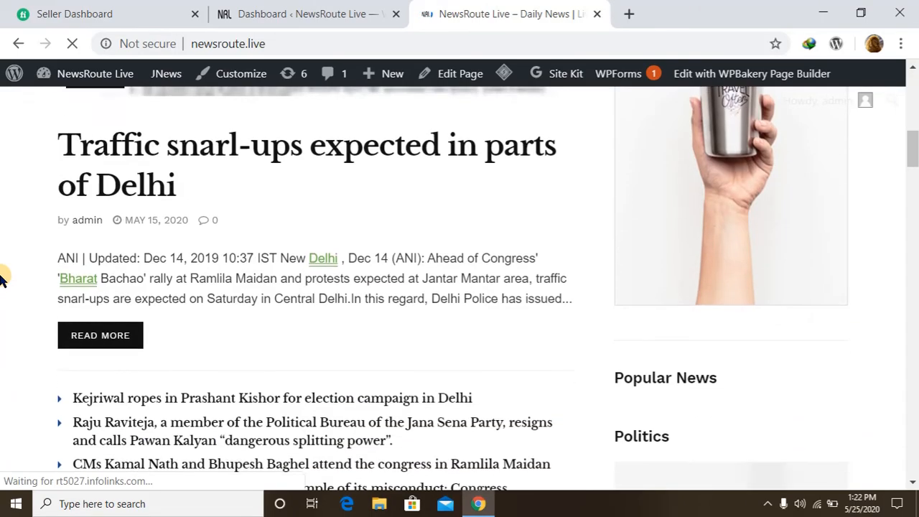
scroll(0, 280, "down", 5)
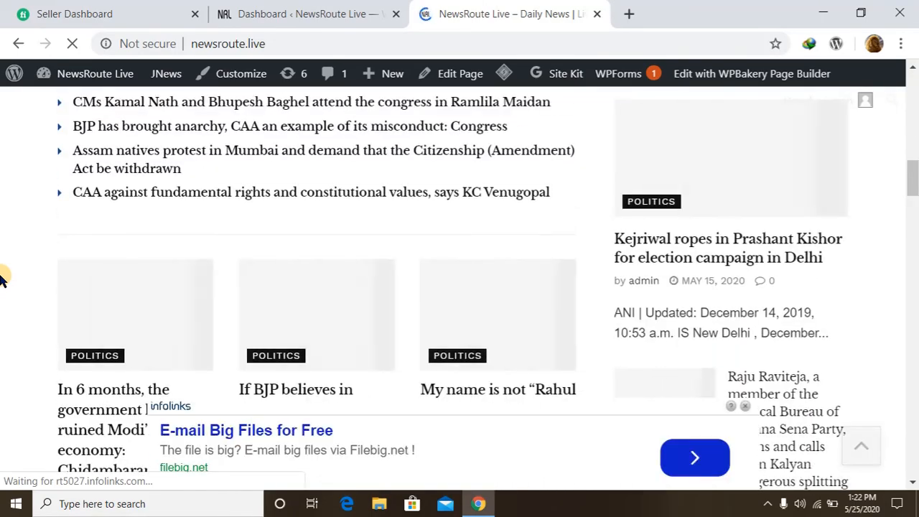
scroll(0, 280, "down", 5)
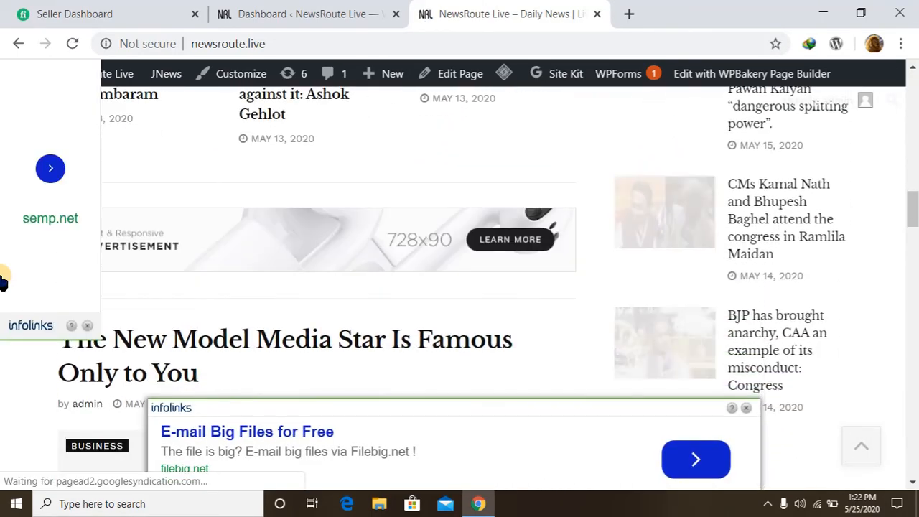
scroll(309, 346, "down", 6)
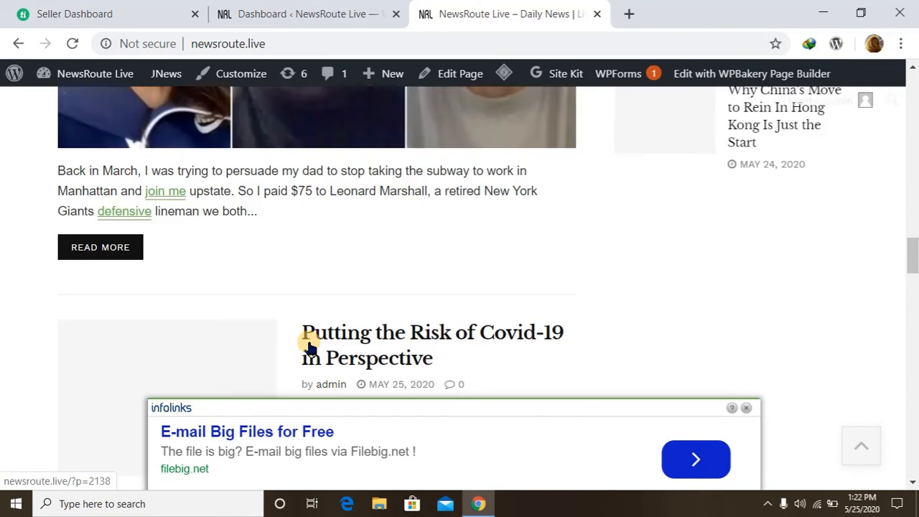
scroll(309, 346, "down", 12)
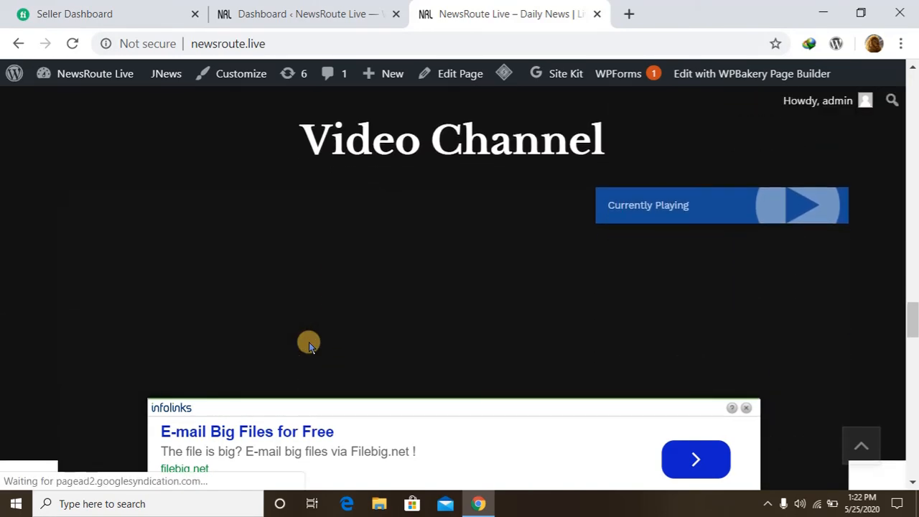
scroll(309, 342, "down", 5)
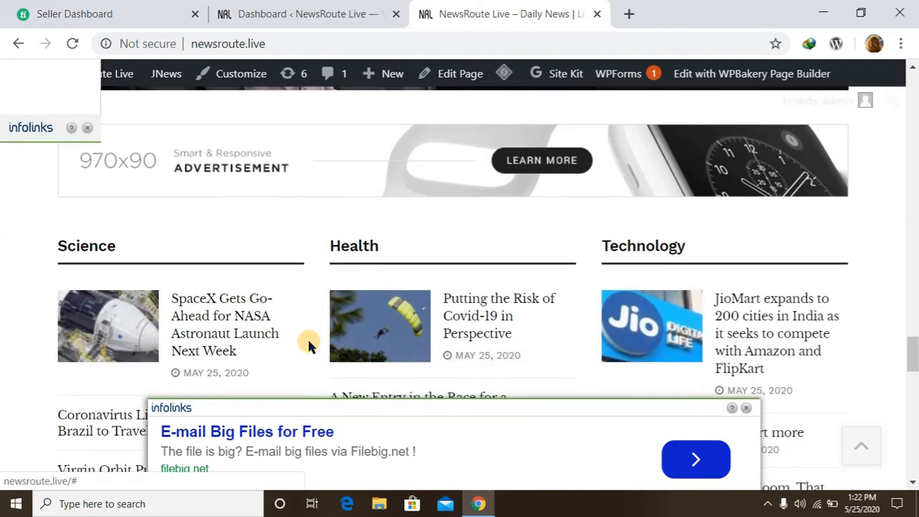
scroll(309, 343, "down", 16)
key("Home")
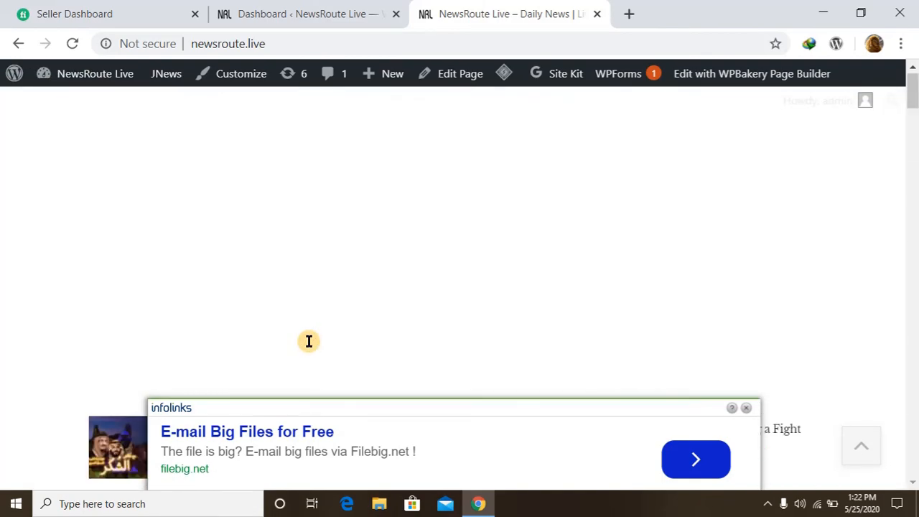